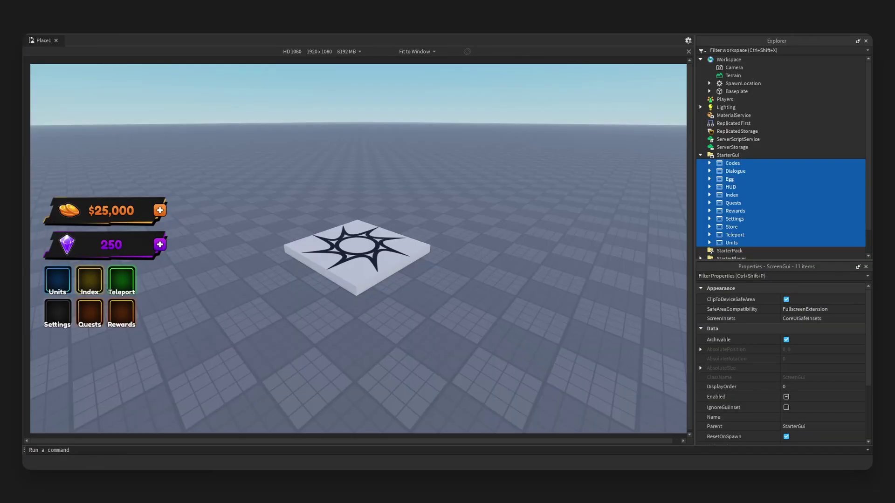
Step: Inspect the Units tooltip's Main frame, including its unit name label, Mythical rarity label and Level frame
scroll(738, 223, down, 1)
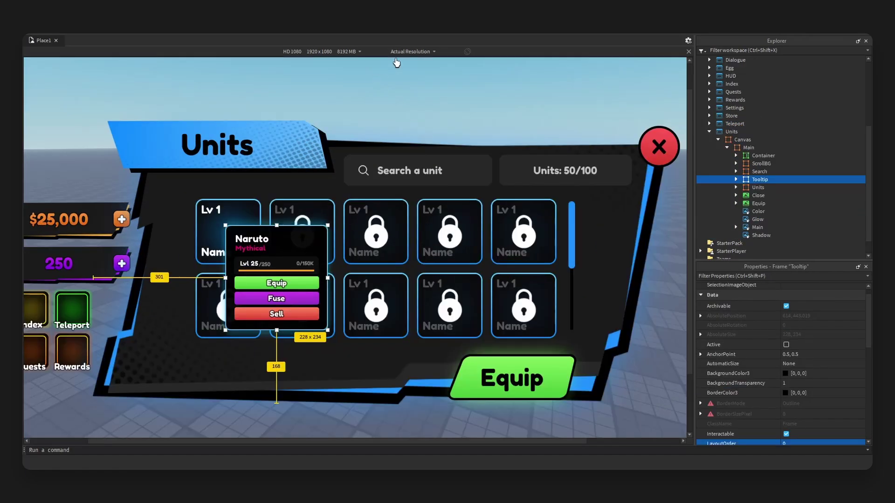
click(736, 180)
click(750, 203)
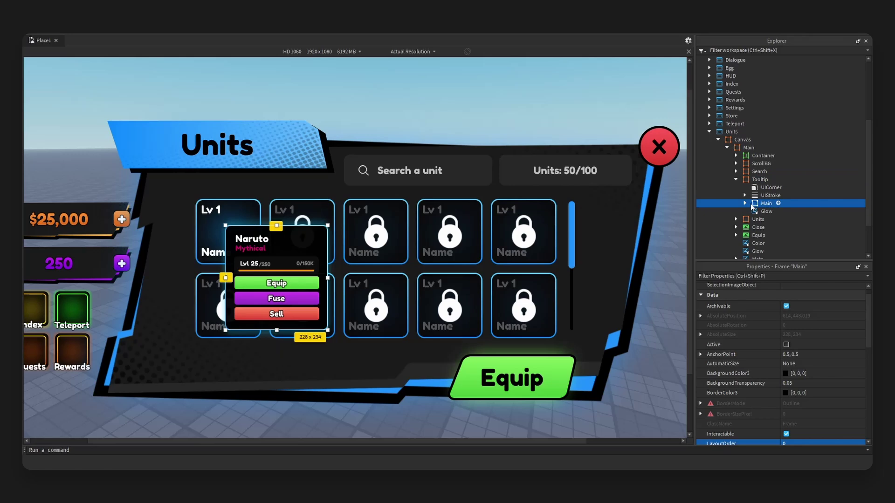
click(264, 242)
click(264, 239)
click(256, 250)
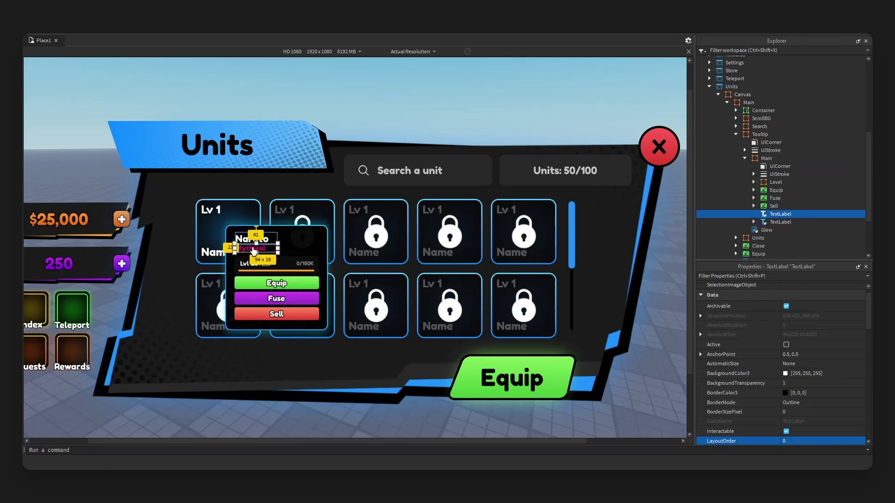
click(287, 265)
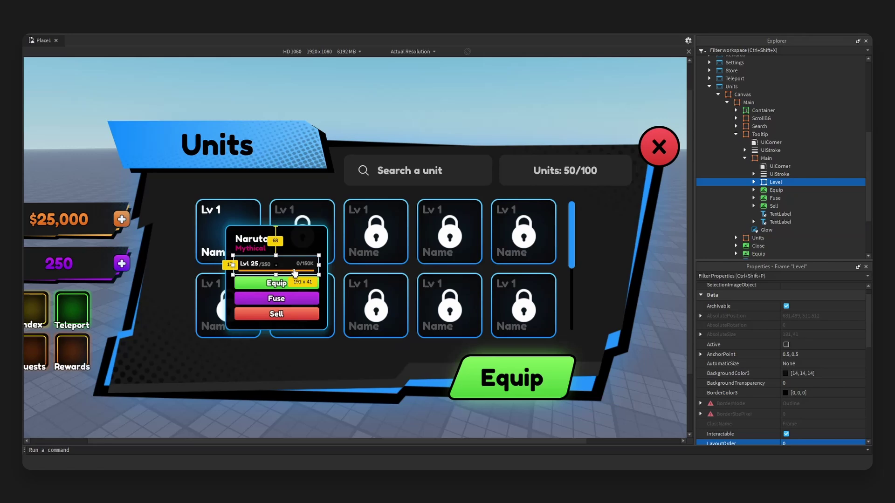
Step: Examine how the tooltip's Level frame is built, down to the Exp bar's inner Bar and its UICorner
click(753, 182)
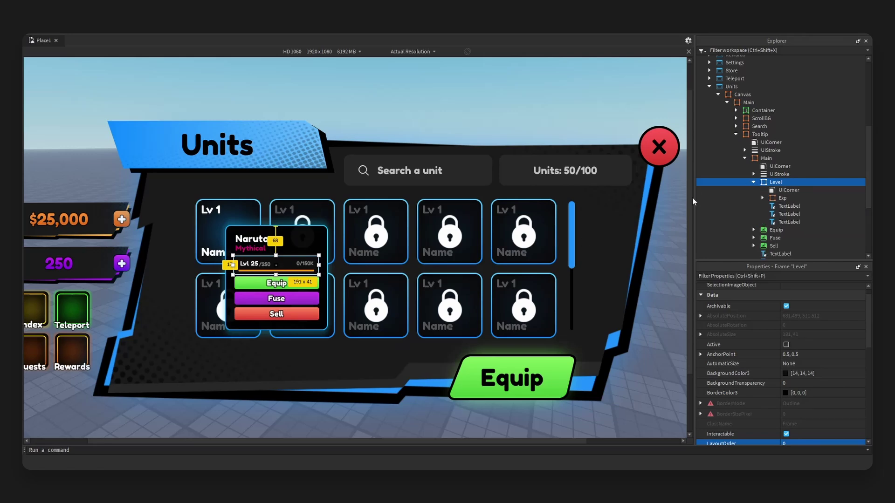
click(773, 198)
click(762, 198)
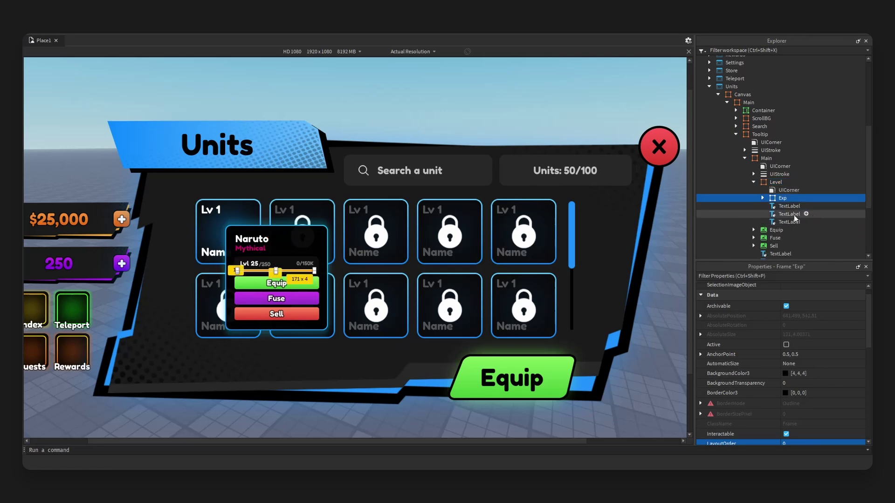
click(791, 213)
click(771, 213)
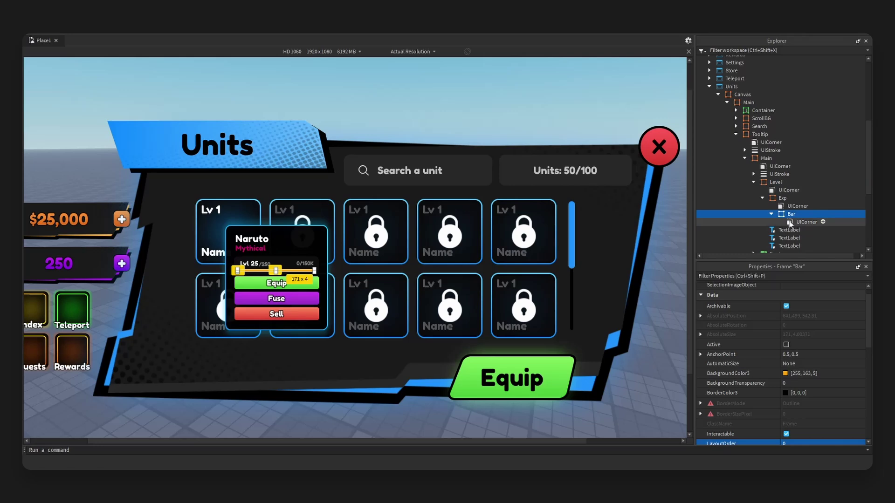
click(792, 222)
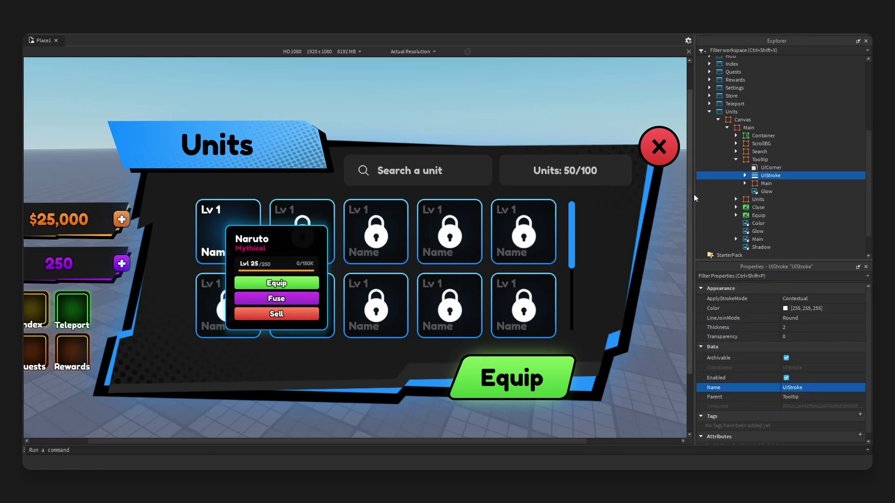
Step: Set the tooltip Glow's image color to RGB 254, 10, 83
click(744, 175)
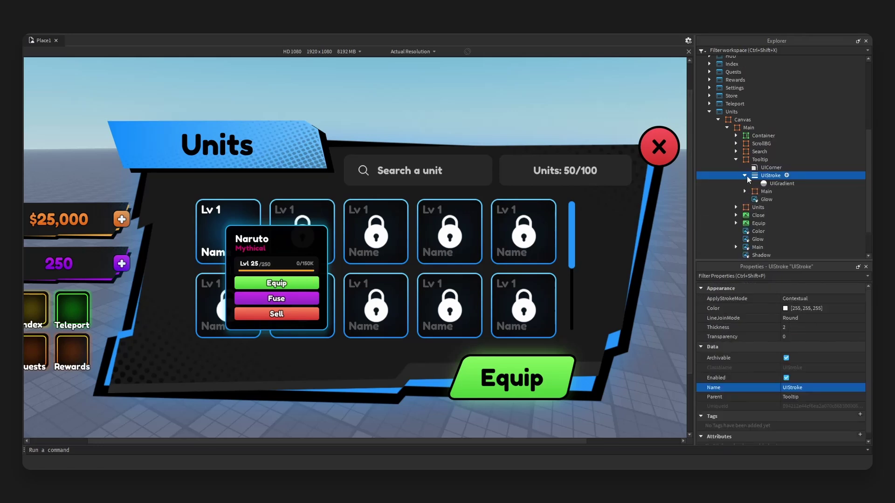
click(768, 200)
scroll(783, 349, down, 8)
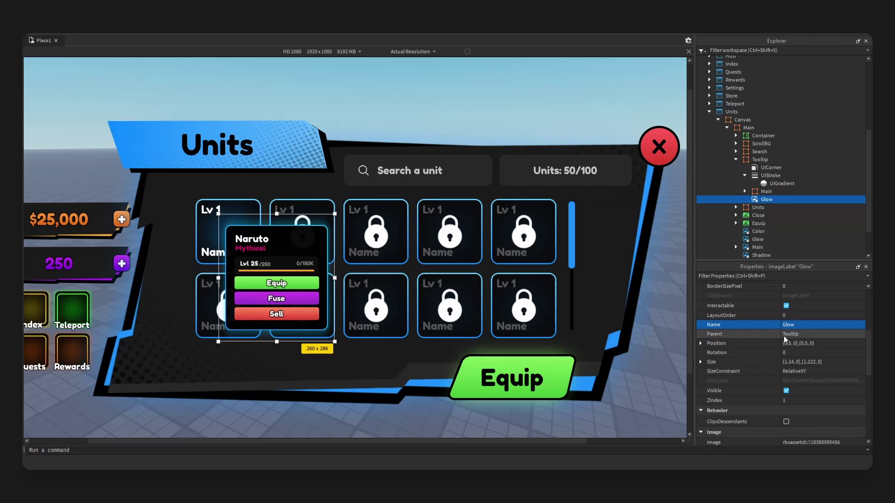
click(785, 341)
drag(469, 151, 511, 168)
click(410, 173)
click(515, 167)
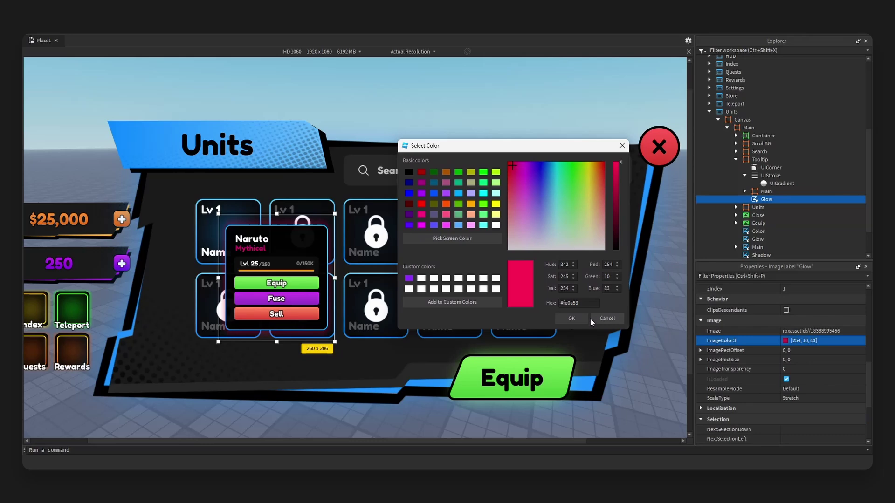
click(572, 318)
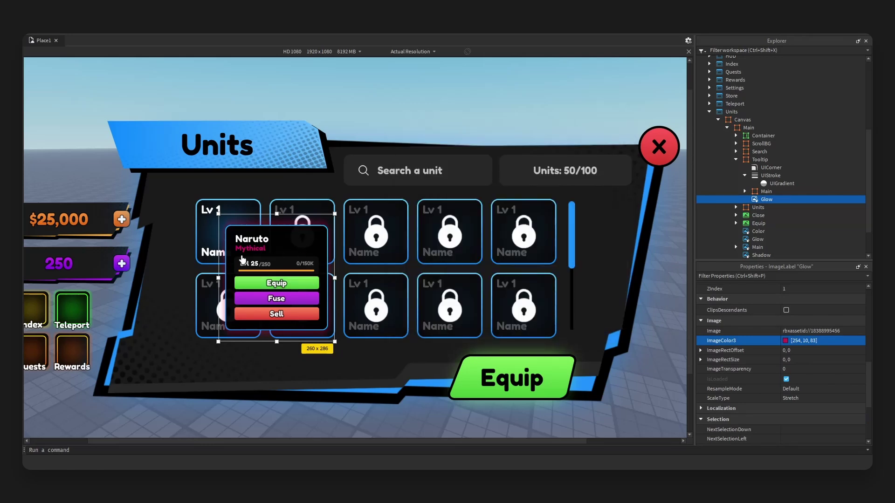
Step: Copy the UIGradient from the tooltip's Mythical rarity label and check the Main frame's UIStroke
click(258, 254)
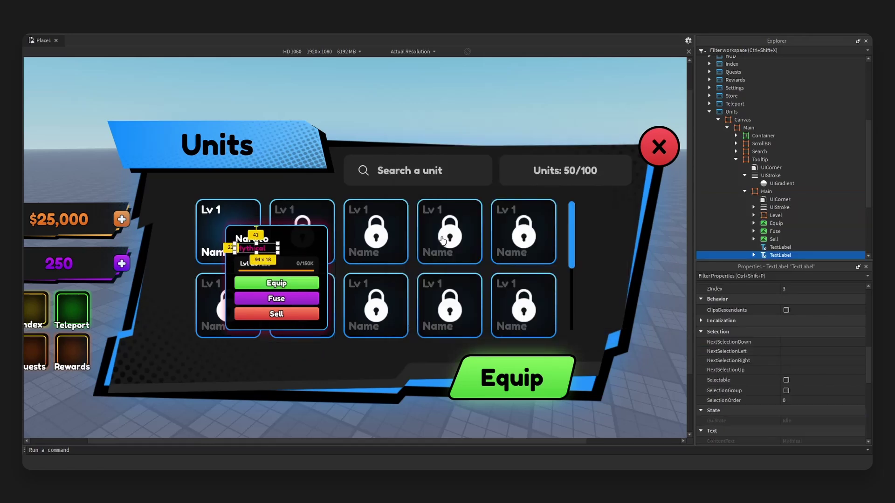
click(754, 188)
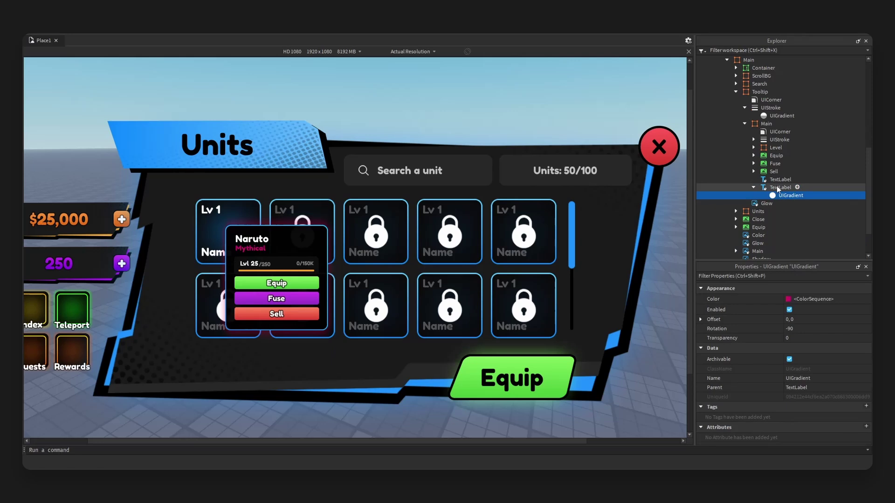
click(778, 195)
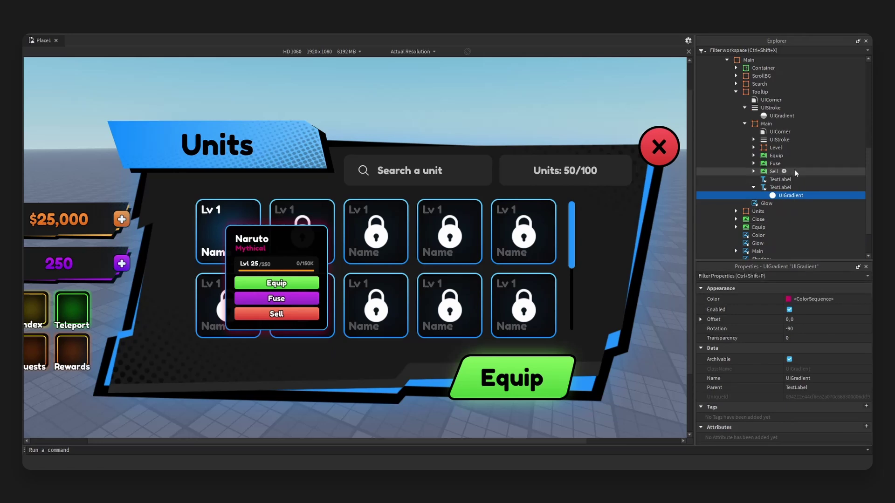
click(754, 140)
click(764, 139)
click(753, 139)
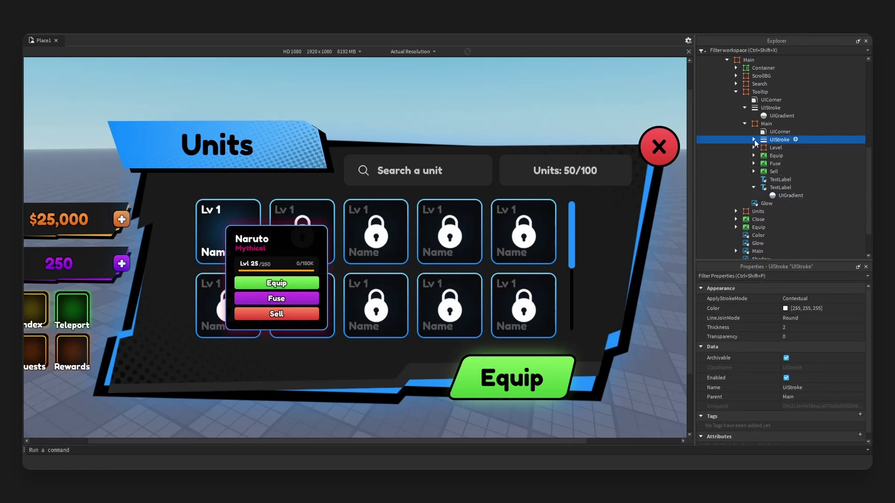
Step: Set the tooltip Glow's image color to 255, 255, 255 and paste the Mythical gradient into it
click(777, 187)
click(753, 187)
click(765, 196)
scroll(765, 354, down, 9)
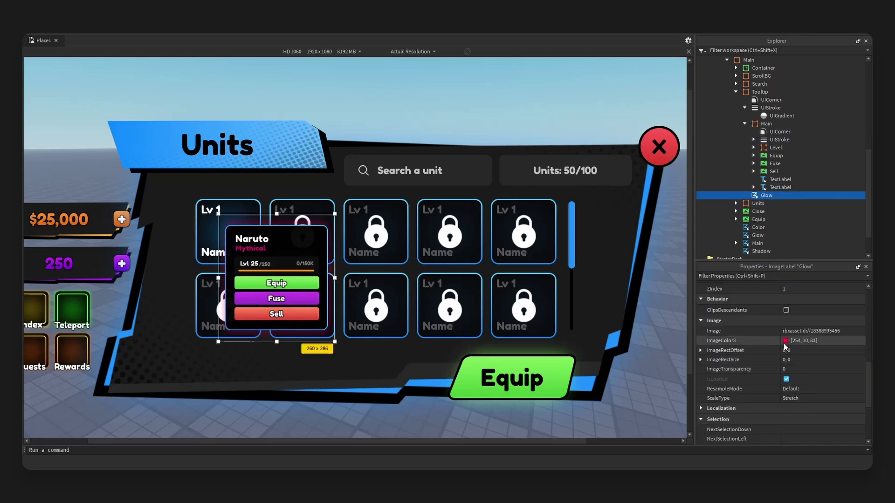
click(785, 341)
click(505, 324)
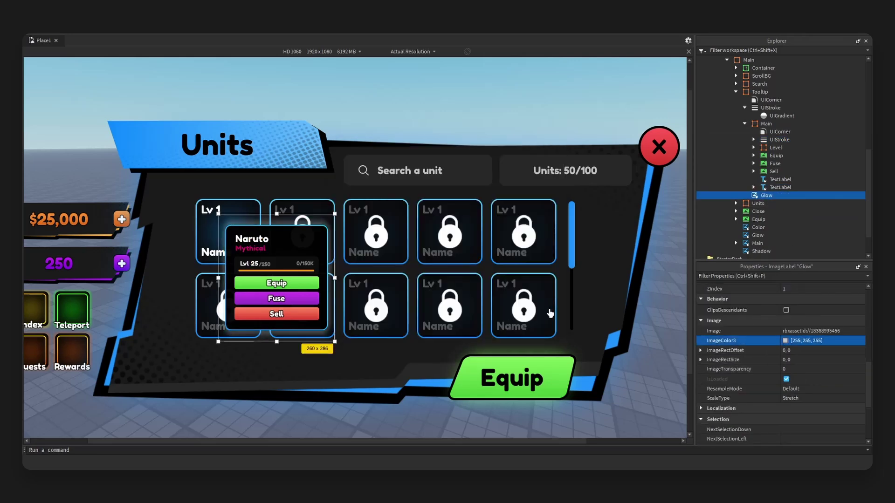
key(ctrl+shift+v)
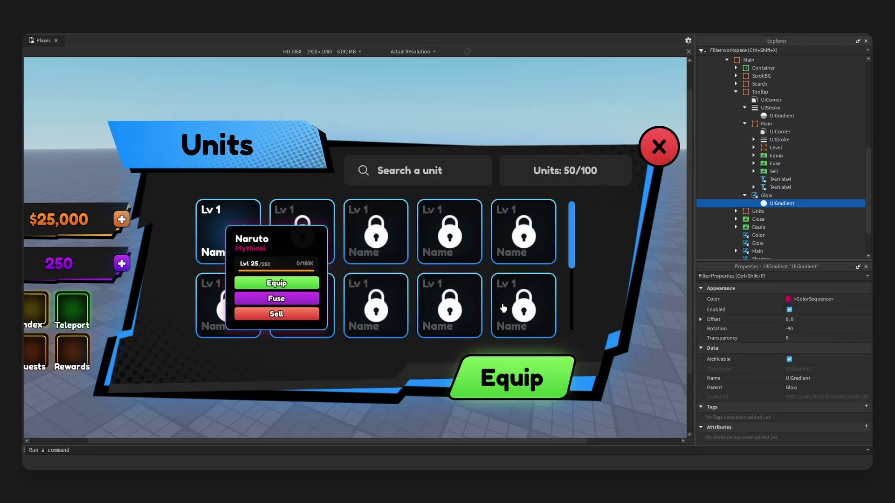
Step: Replace the UIGradient on the tooltip Main frame's UIStroke with the copied Mythical gradient
click(753, 139)
click(779, 140)
key(ctrl+shift+v)
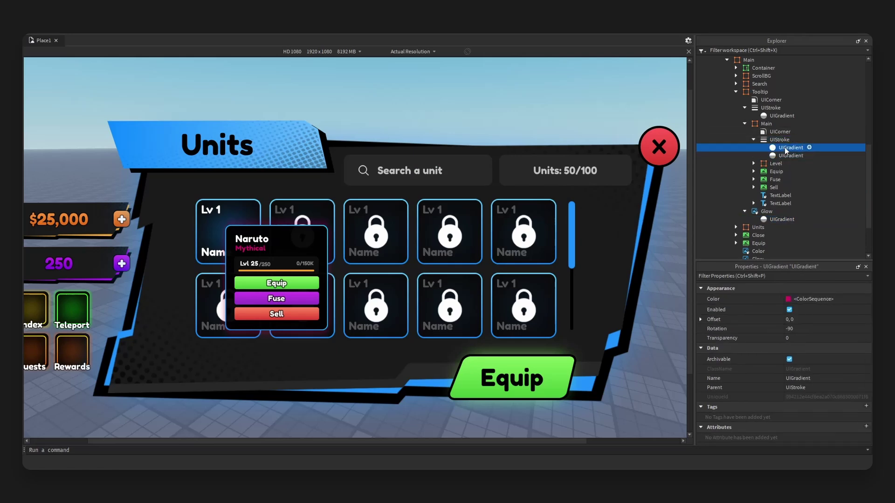
key(Delete)
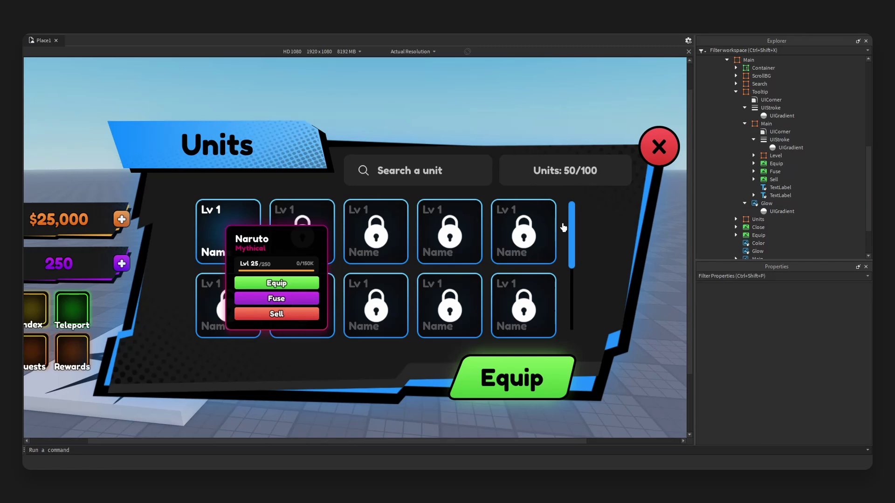
Step: Scroll the unit grid down and back up to check how the Units window's list scrolls
scroll(563, 227, down, 3)
scroll(563, 233, up, 3)
scroll(564, 244, down, 5)
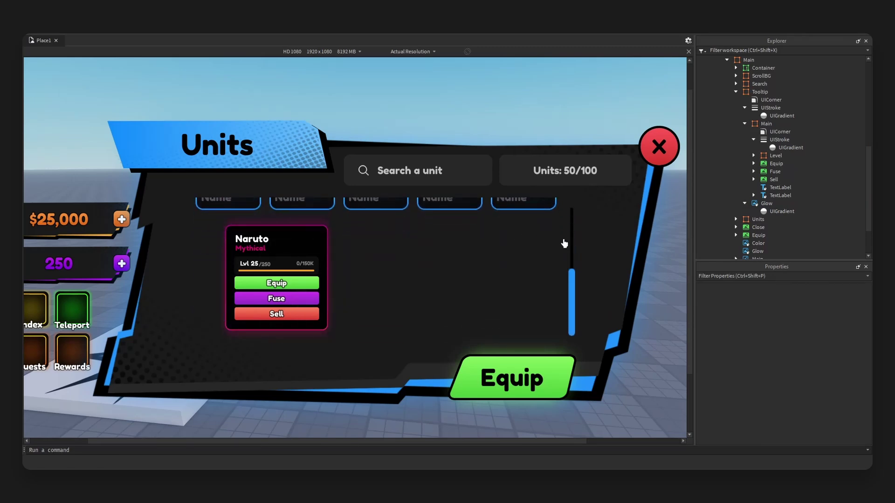
scroll(564, 243, up, 5)
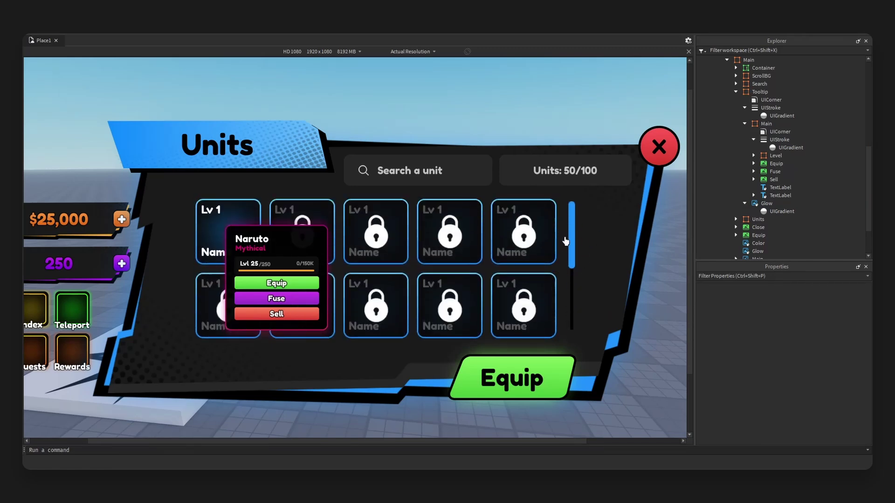
scroll(550, 257, down, 5)
scroll(533, 298, up, 5)
Step: Select the Units window's large Equip button and set the viewport preview to Fit to Window
click(736, 92)
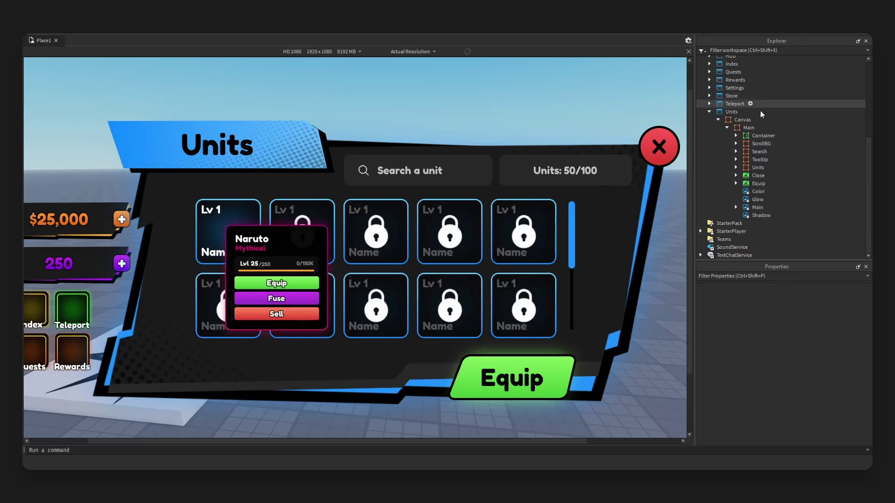
click(759, 184)
click(416, 52)
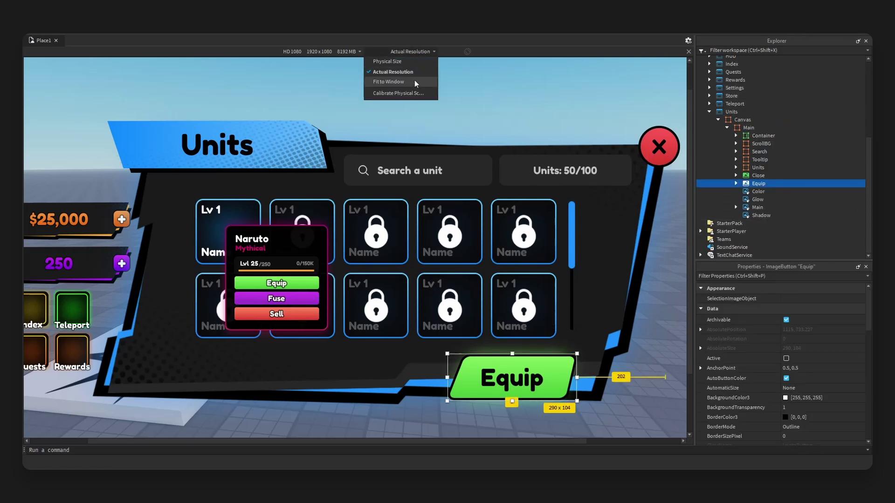
click(415, 82)
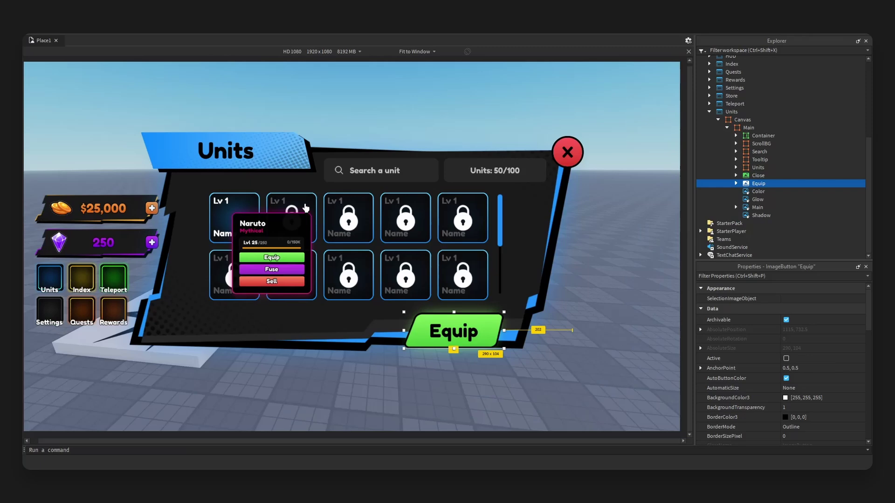
Step: Try hiding the Locked overlay on the third unit card in the first row
click(350, 209)
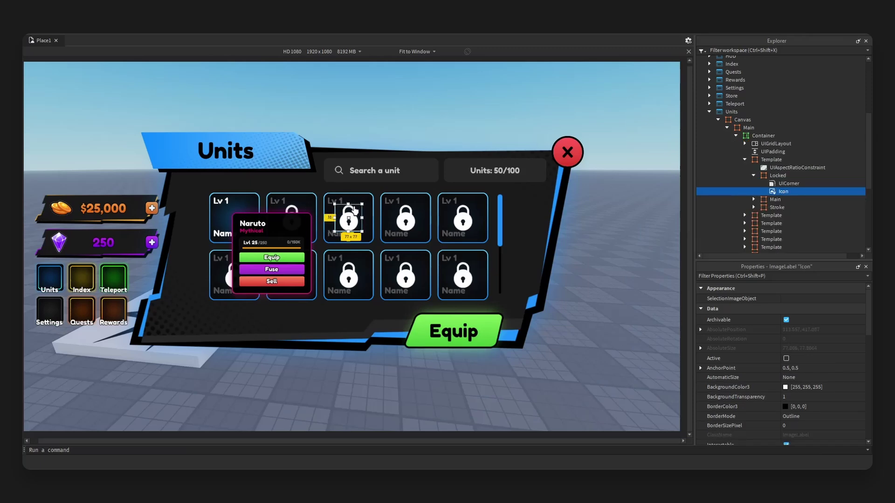
click(345, 216)
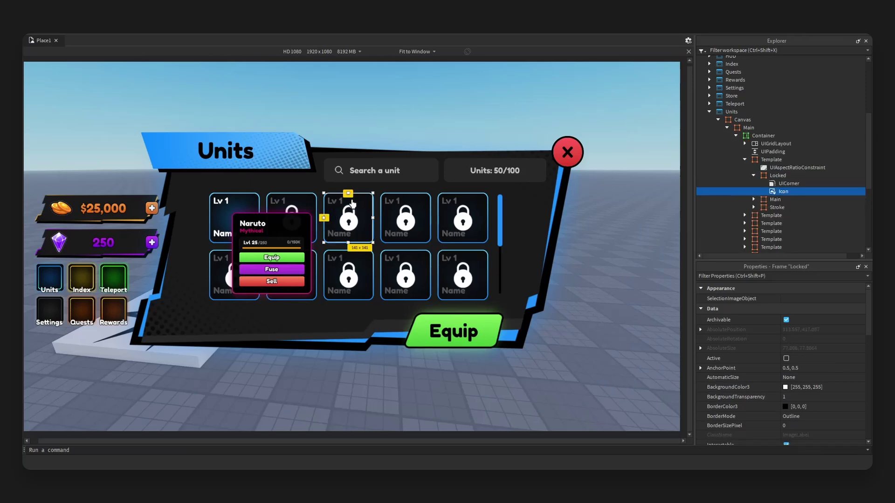
click(754, 175)
scroll(804, 373, down, 3)
scroll(820, 378, down, 4)
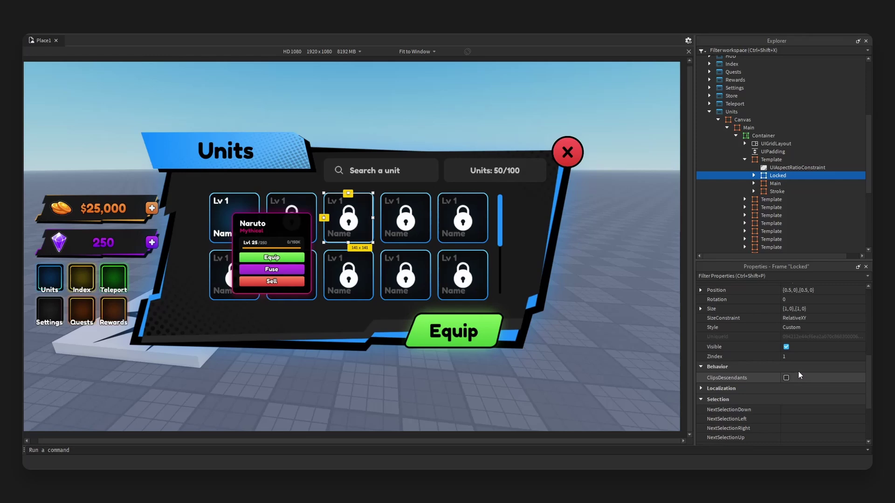
click(786, 346)
click(471, 227)
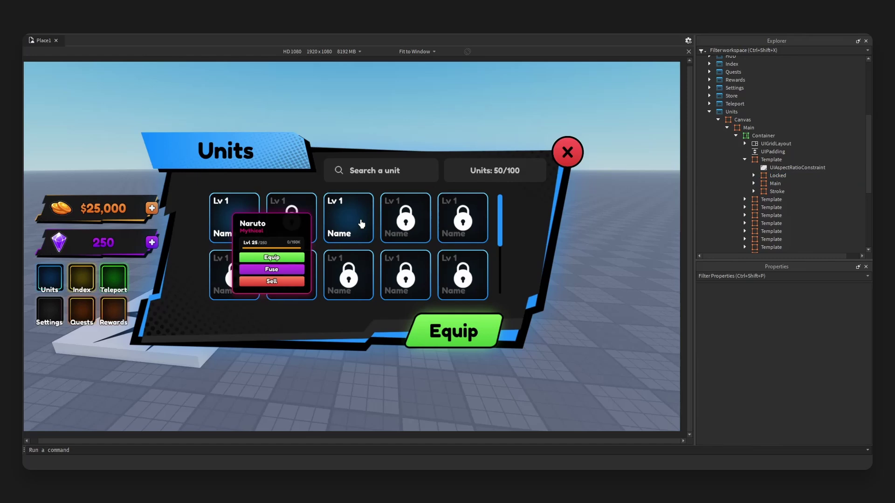
click(361, 224)
Step: Disable the Units ScreenGui and enable the Teleport ScreenGui
scroll(732, 201, up, 5)
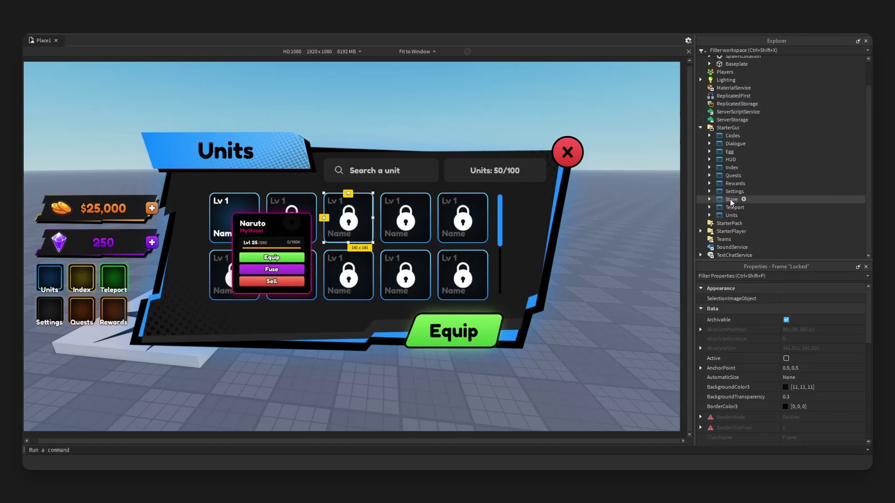
click(731, 215)
click(786, 396)
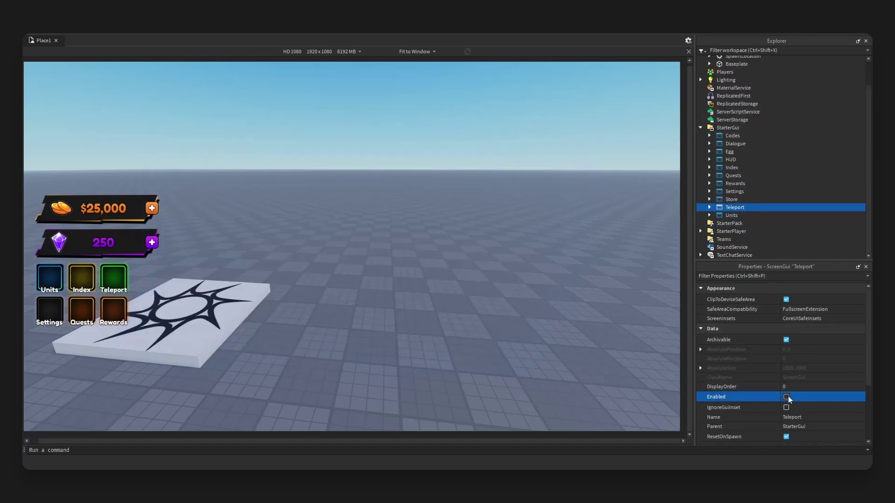
click(786, 396)
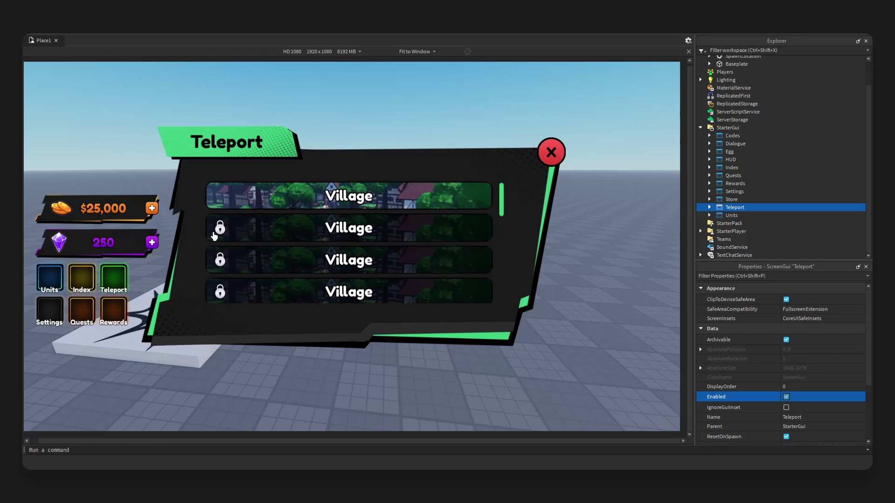
Step: Show the preview at Actual Resolution and select the lock icon on the second Village entry in the Teleport window
click(419, 52)
click(420, 76)
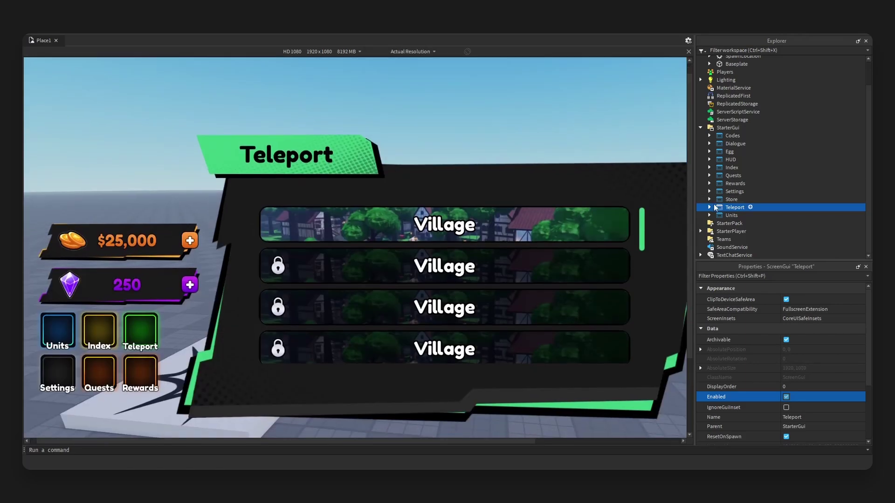
click(710, 207)
click(734, 215)
click(278, 268)
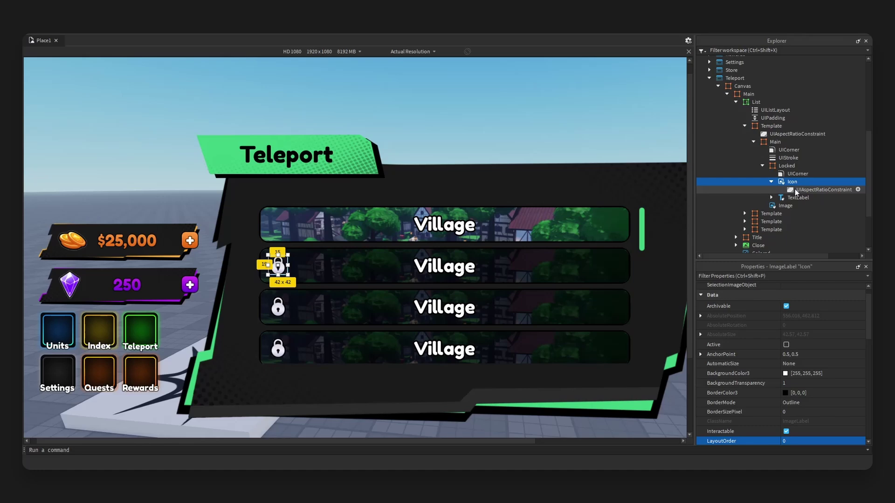
Step: Try recoloring the lock icon on the second Village entry through its ImageColor3 property
drag(459, 221, 412, 295)
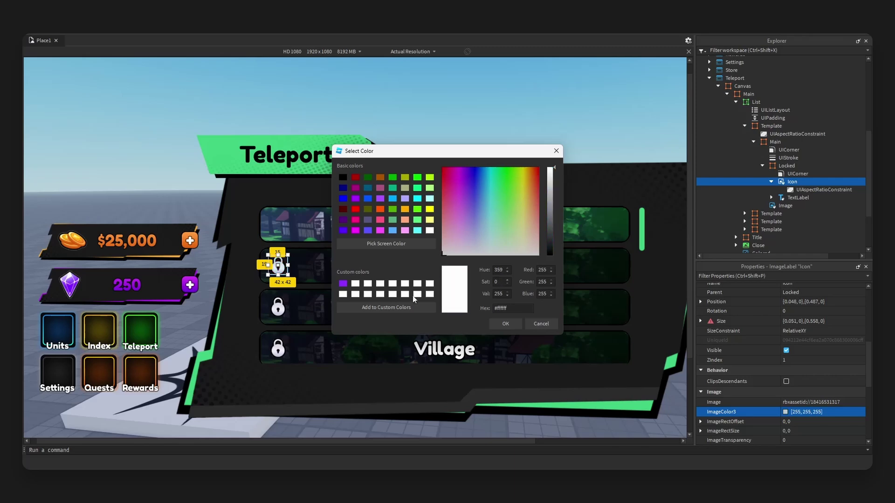
click(542, 324)
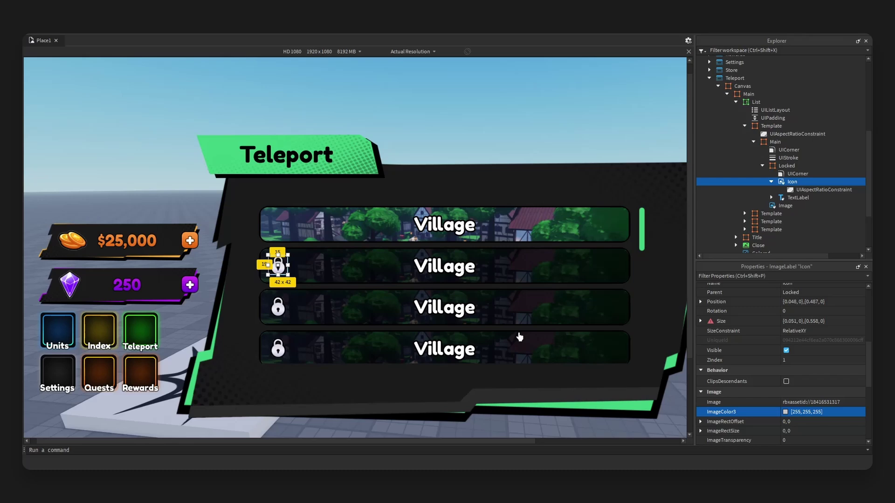
Step: Disable the Teleport ScreenGui and enable the Store ScreenGui
scroll(531, 297, down, 5)
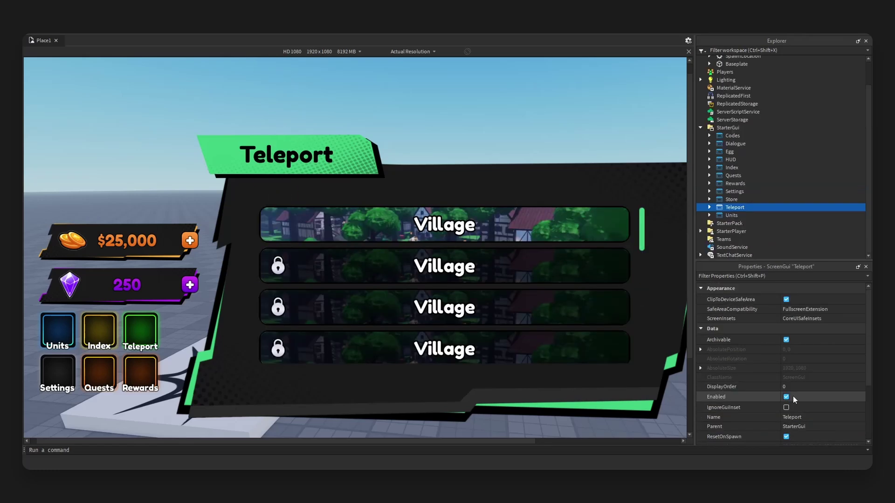
click(786, 398)
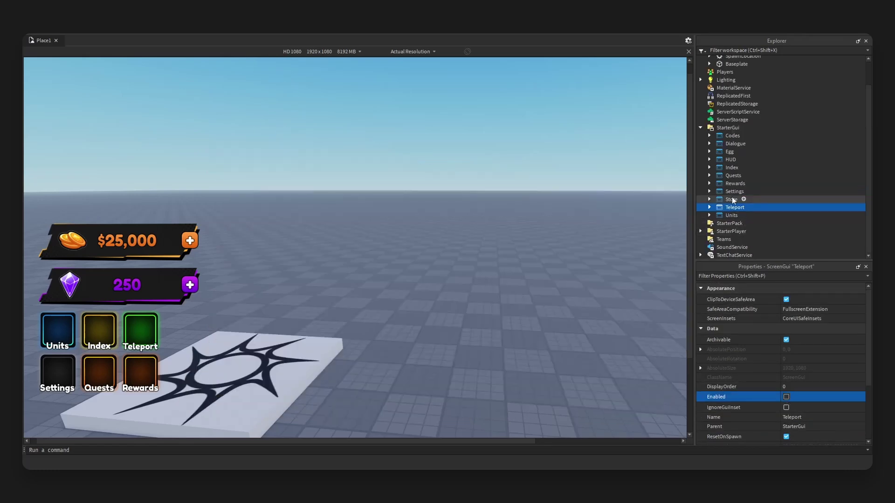
click(731, 200)
click(786, 397)
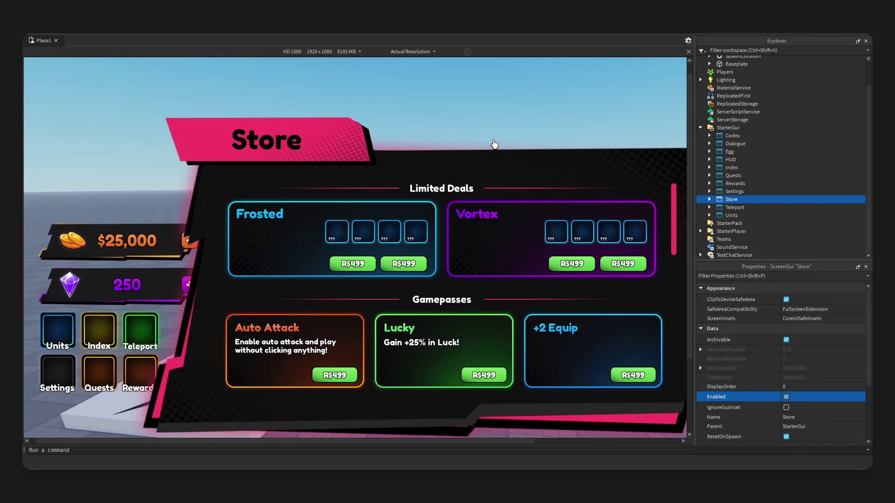
Step: Expand the Store hierarchy down to its Container and examine which sections the Gamepasses and Limited frames cover
drag(471, 440, 532, 445)
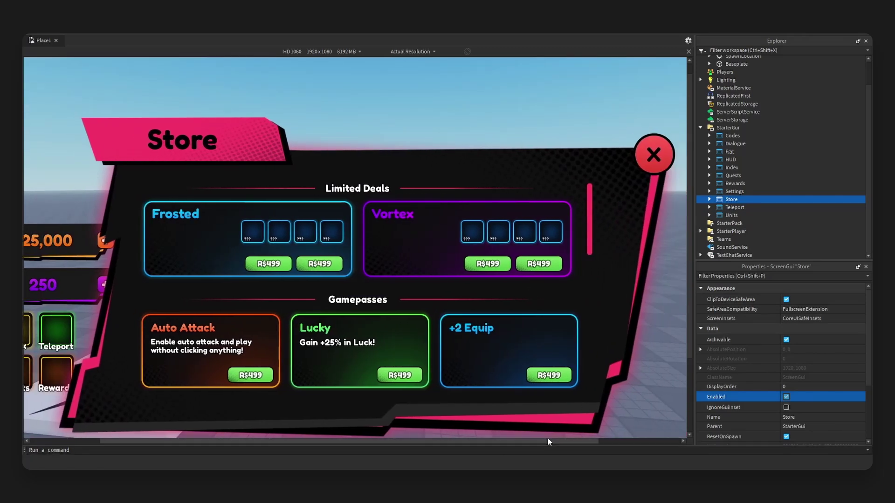
drag(690, 227, 691, 253)
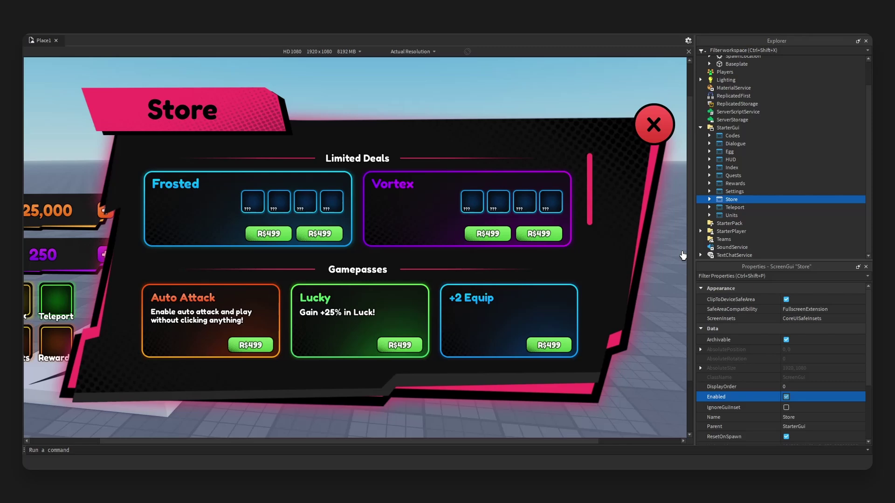
click(708, 198)
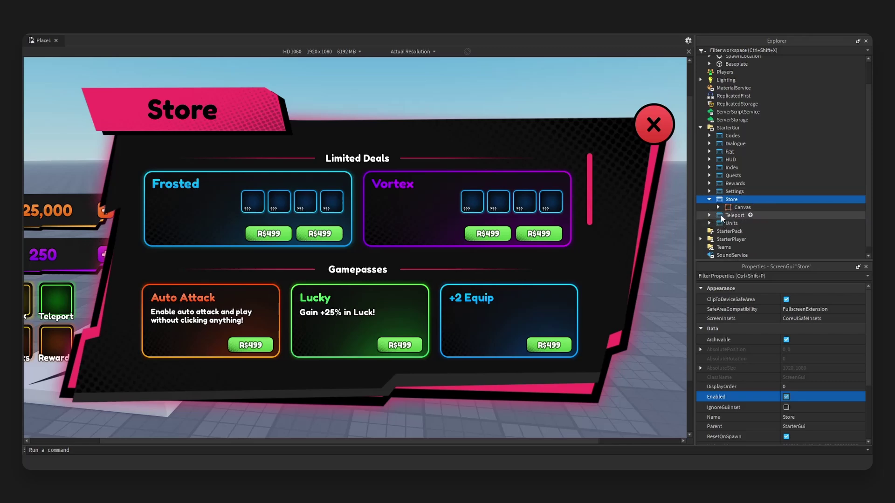
click(717, 207)
click(739, 215)
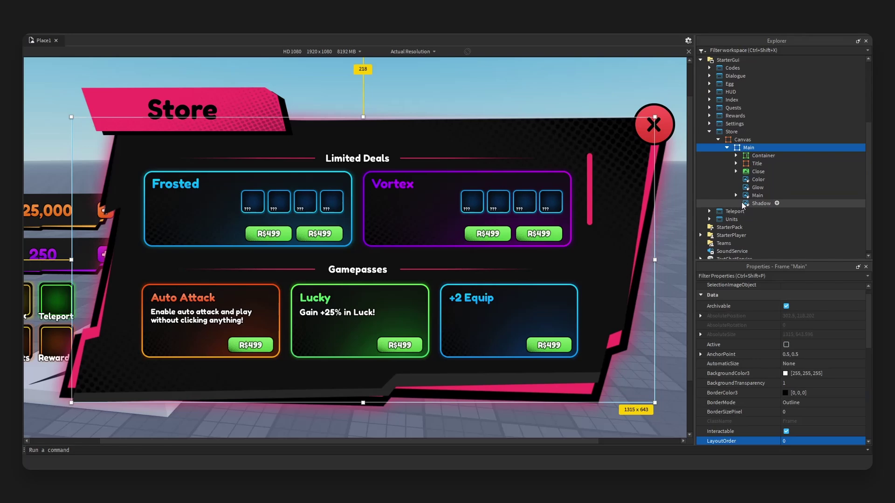
click(752, 156)
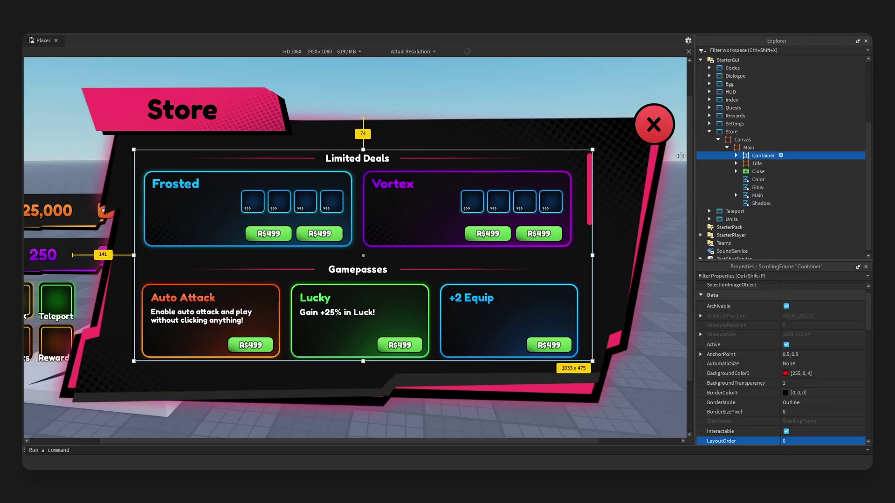
click(735, 156)
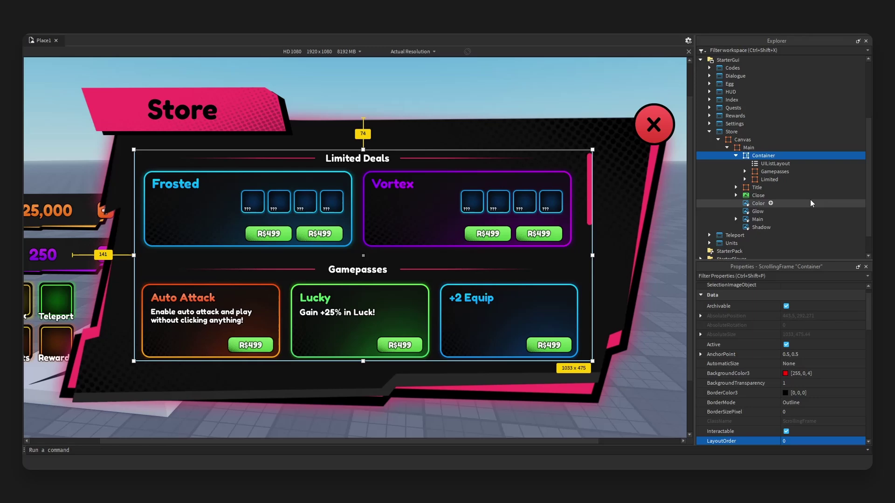
click(773, 173)
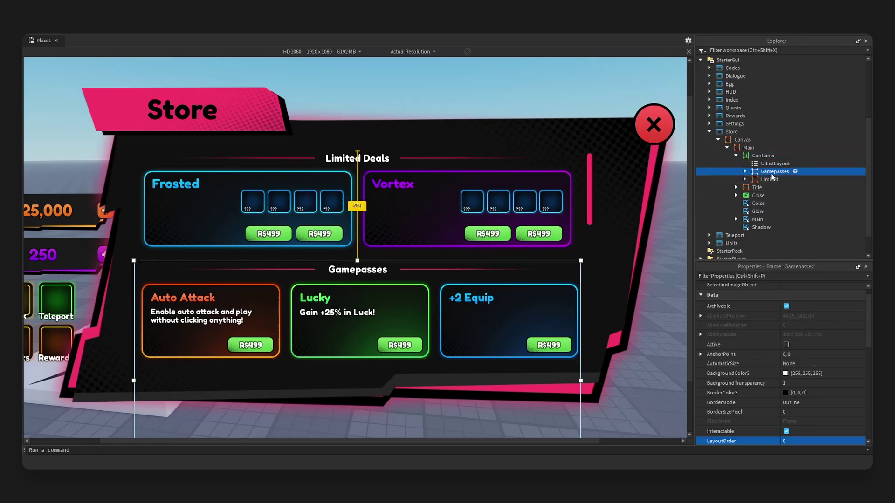
click(770, 179)
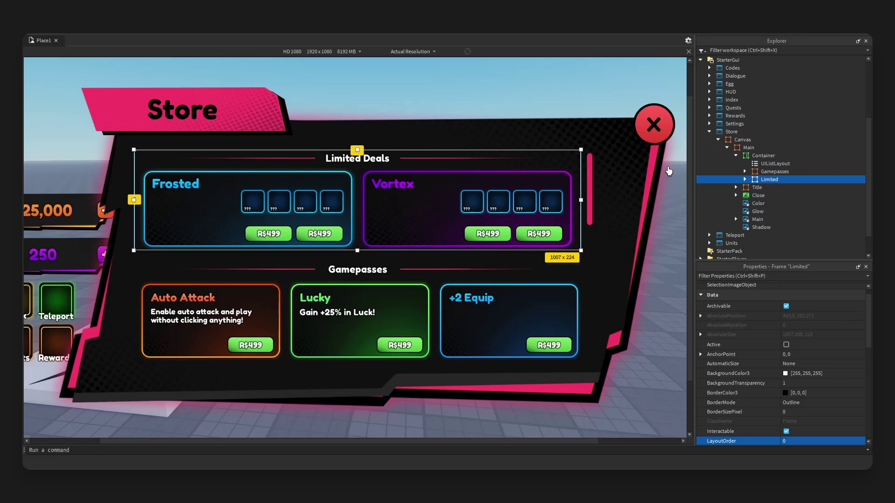
Step: Expand the Limited frame's Content and select the Template for the Frosted deal card
click(744, 179)
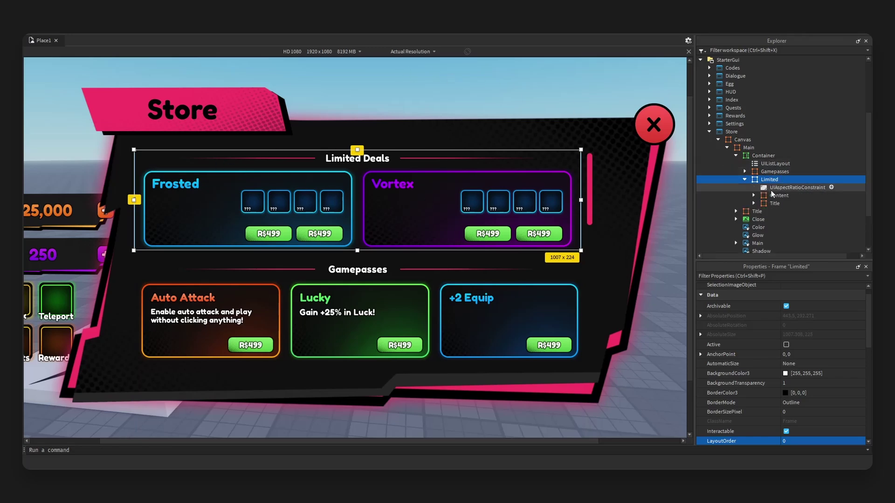
click(772, 196)
click(753, 195)
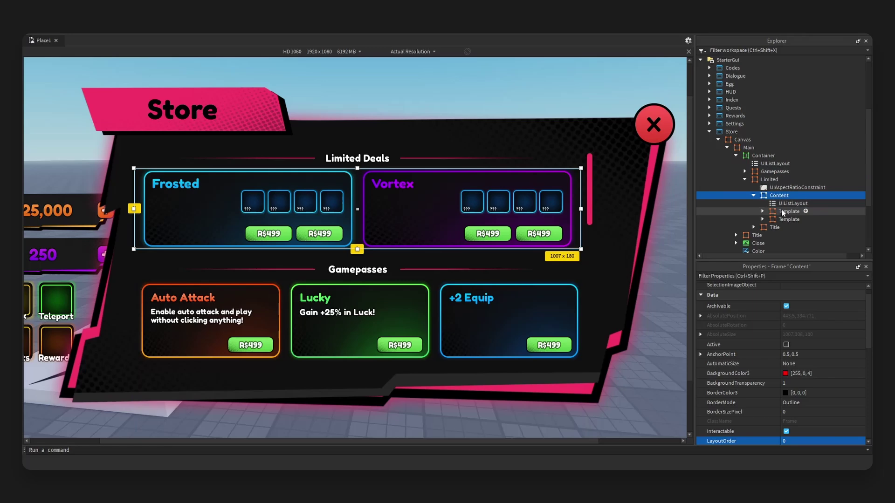
click(785, 211)
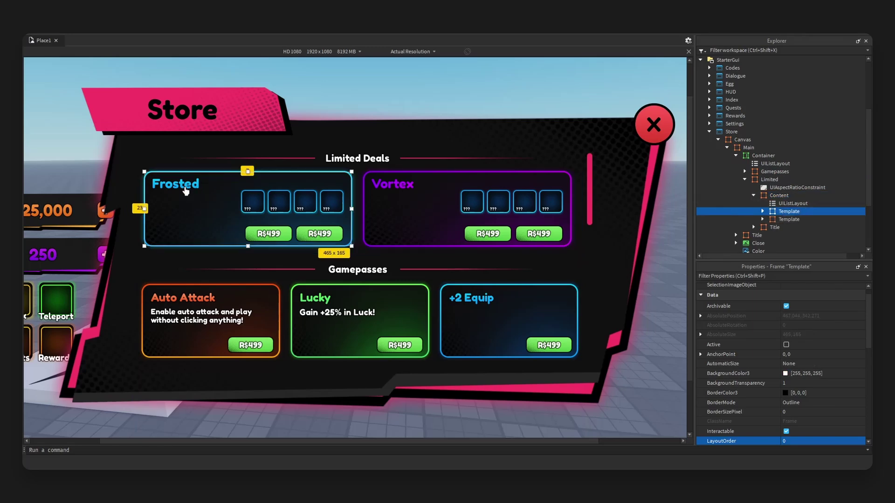
Step: Change the Frosted card's title text to "Ember Egg"
click(186, 190)
double_click(186, 190)
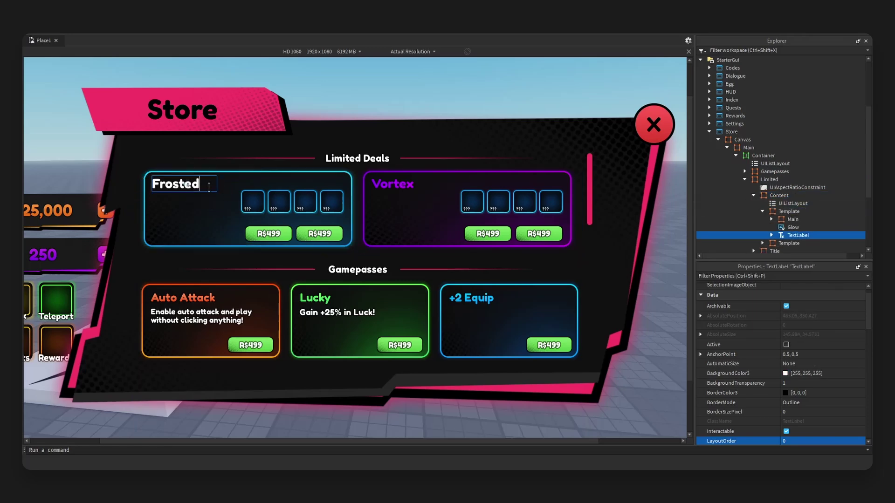
drag(208, 187, 148, 185)
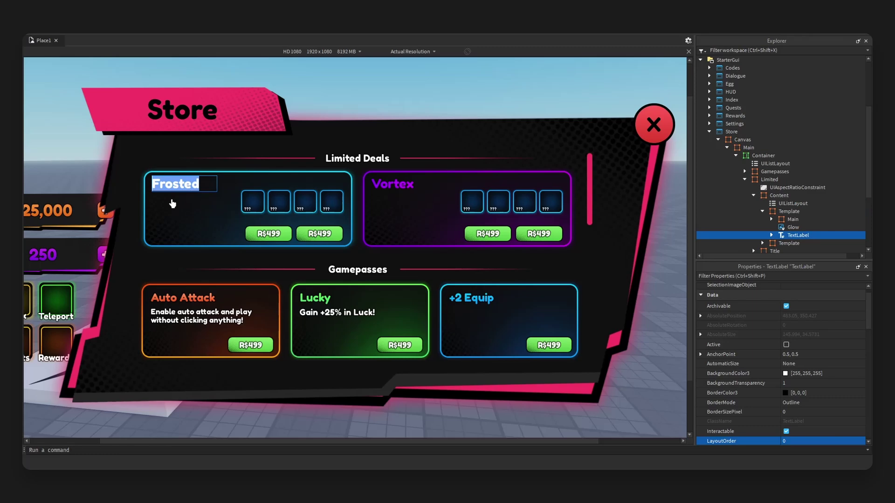
text(Emb)
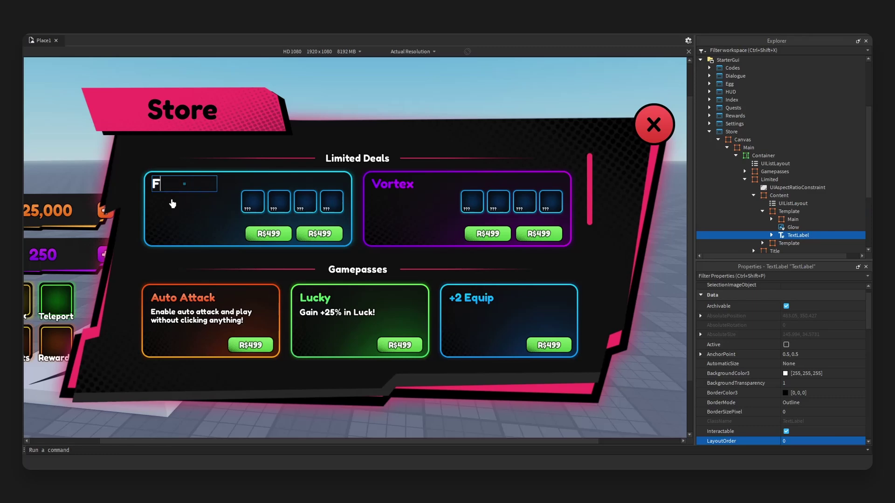
text(er Egg)
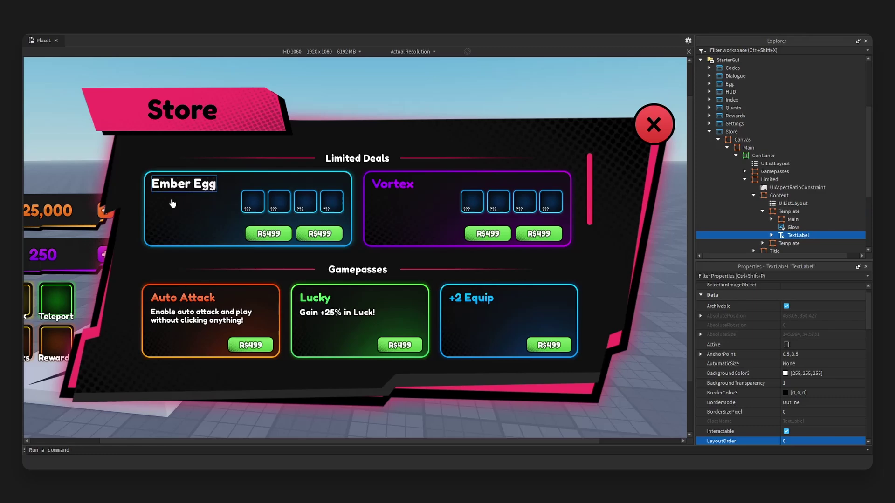
key(Return)
Step: Set the first color stop of the Ember Egg title's UIGradient to red-orange #ff3d02
scroll(774, 205, down, 2)
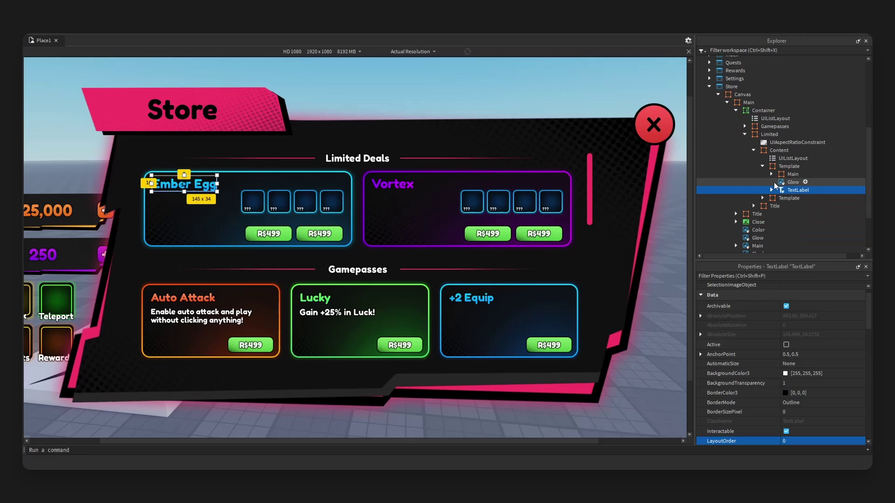
click(771, 190)
click(798, 198)
click(859, 300)
click(858, 299)
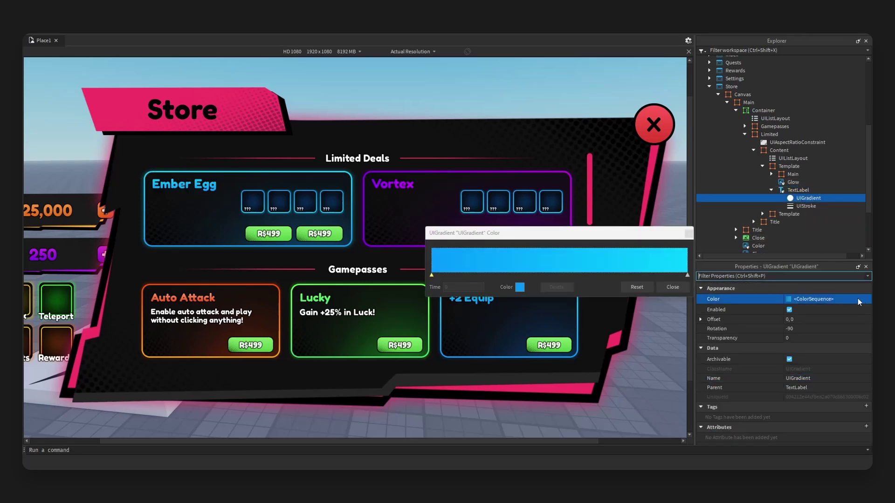
drag(454, 234, 340, 212)
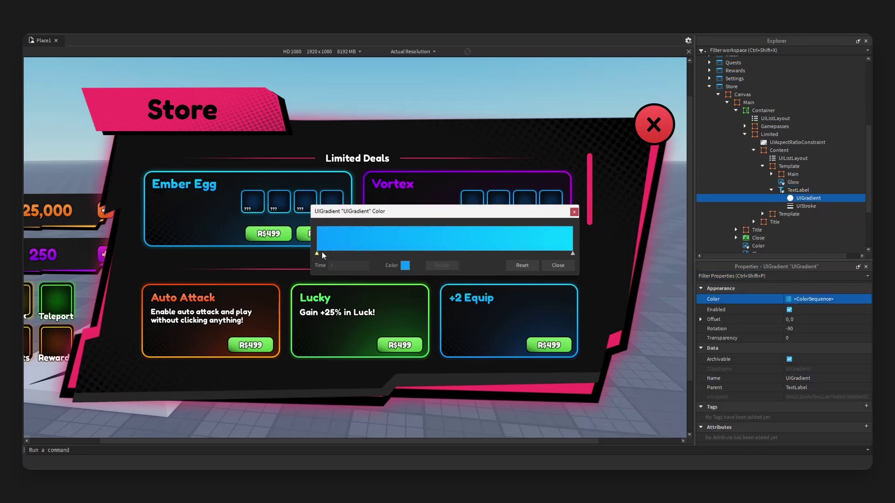
click(404, 266)
click(400, 186)
click(478, 185)
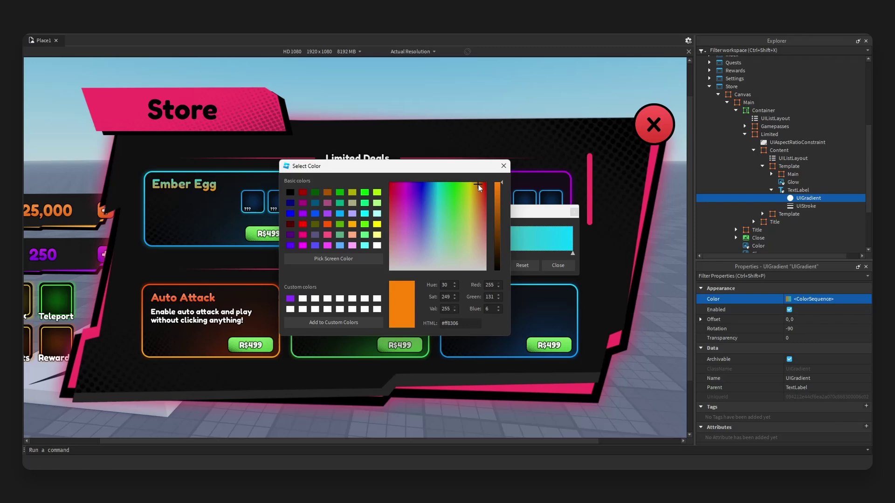
drag(477, 184, 481, 183)
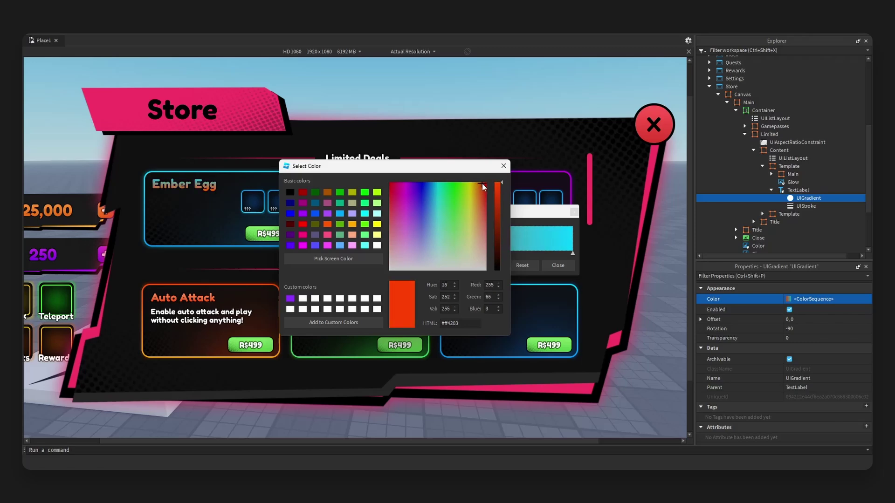
click(504, 166)
Step: Set the end color stop of the Ember Egg title's gradient to yellow #ffc002 and close the gradient editor
click(572, 253)
click(405, 266)
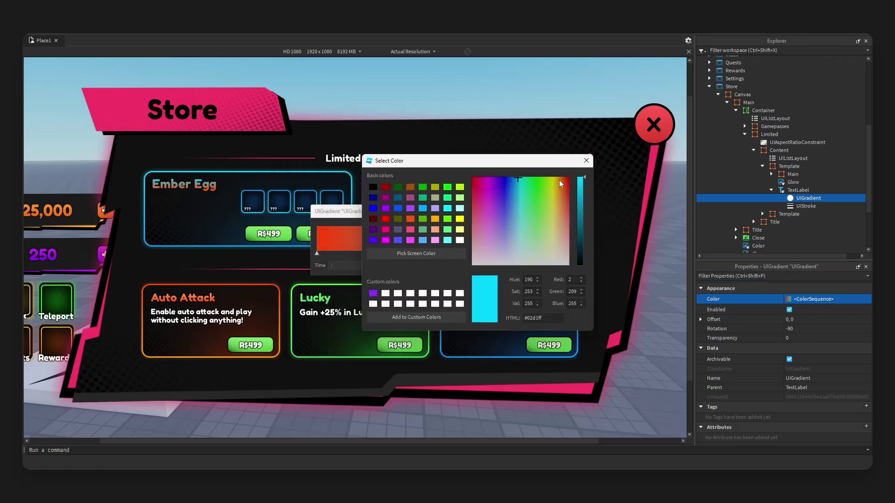
click(557, 179)
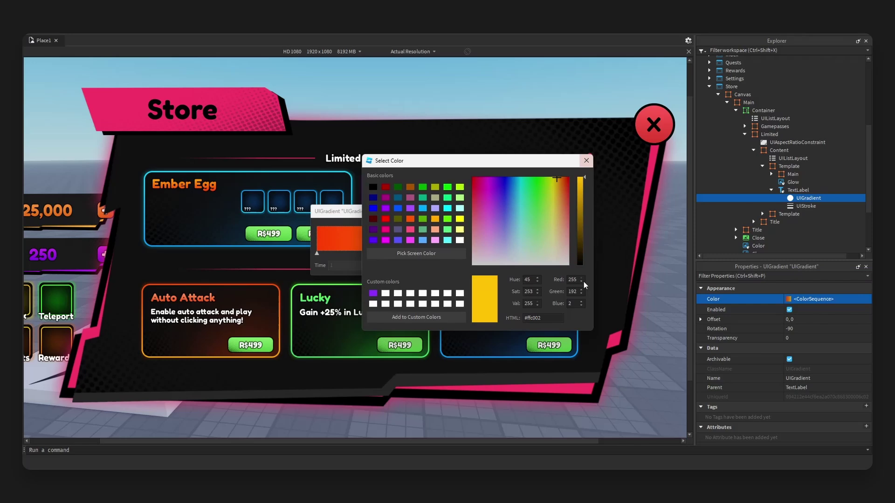
click(586, 160)
click(571, 269)
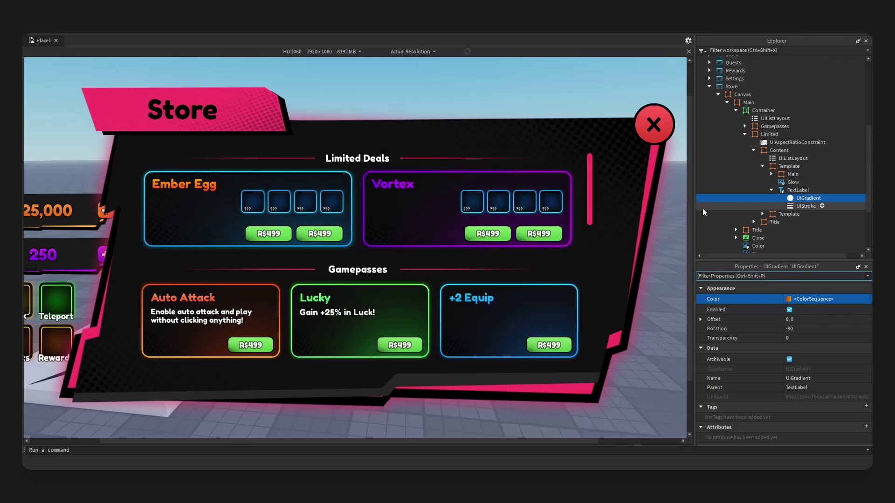
Step: Replace the UIGradient in the Ember Egg card's border UIStroke with a copy of the title's gradient
click(788, 175)
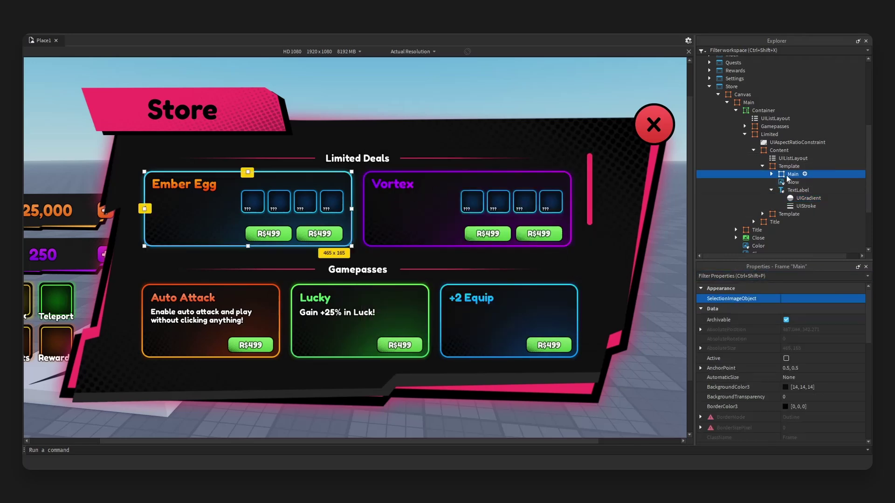
click(771, 174)
click(805, 190)
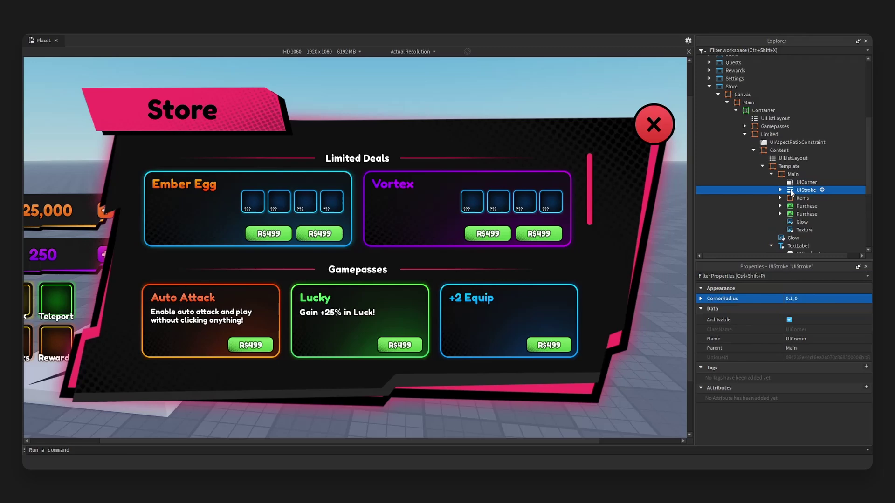
key(ctrl+shift+v)
click(810, 196)
key(Delete)
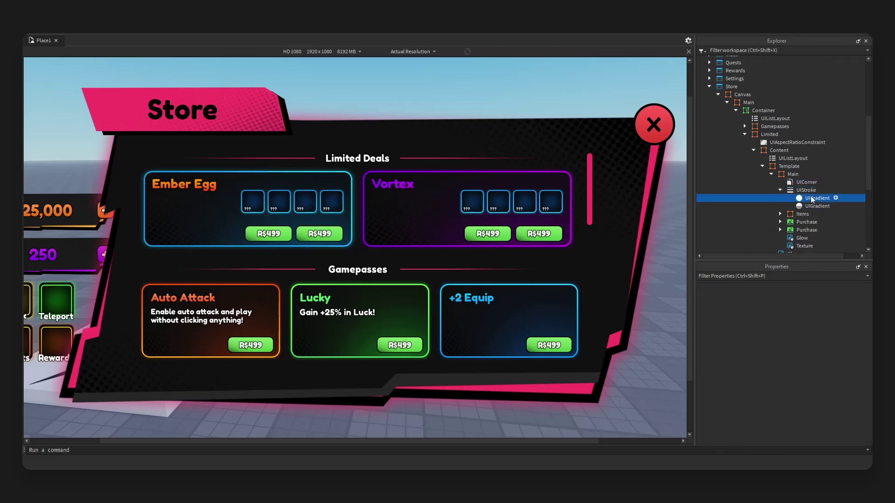
click(811, 198)
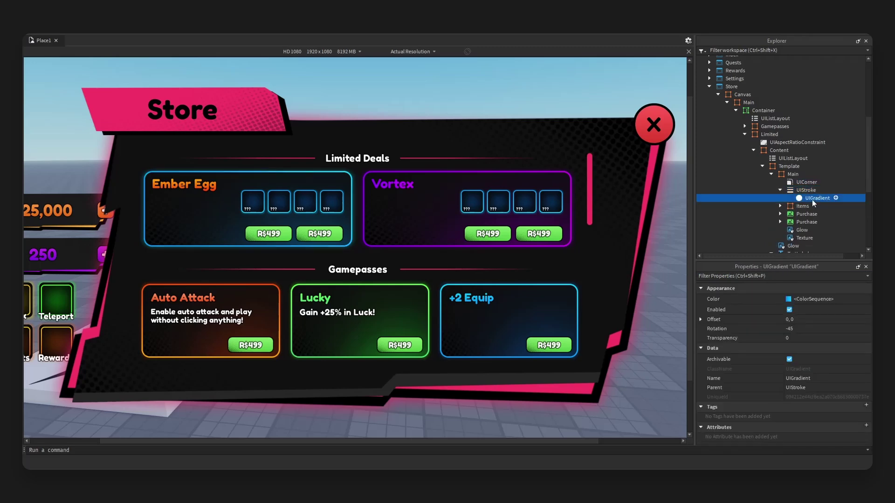
Step: Add a copy of the title's gradient to the Ember Egg card's outer Glow image
scroll(812, 200, down, 2)
click(791, 201)
key(ctrl+shift+v)
click(791, 202)
Step: Set the ImageColor3 of the Ember Egg card's outer Glow to white (255, 255, 255)
scroll(816, 368, down, 9)
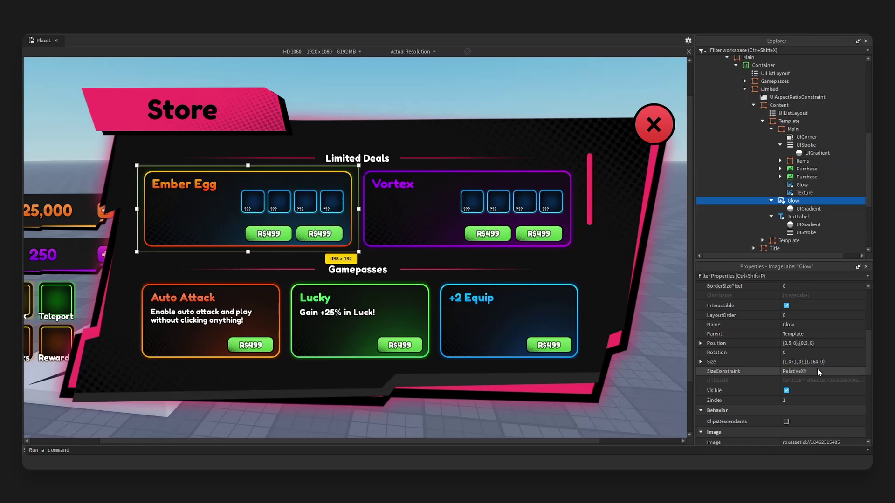
scroll(795, 357, up, 3)
click(785, 341)
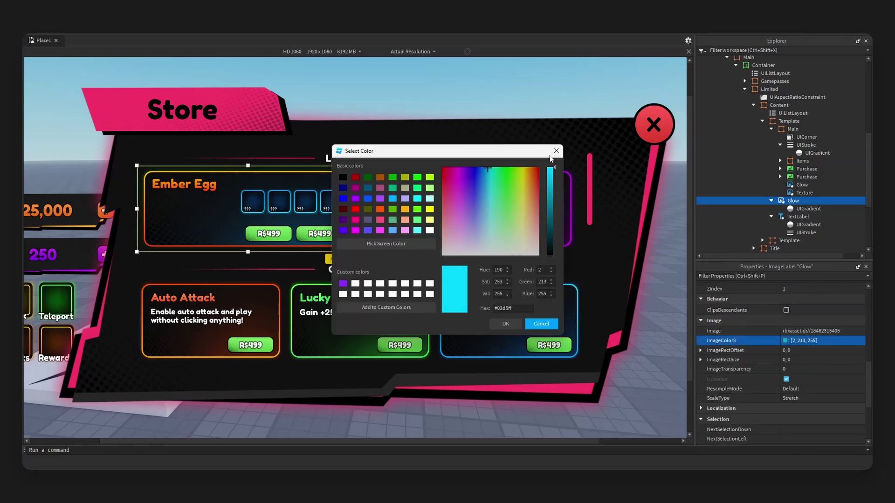
drag(480, 201, 440, 261)
click(504, 324)
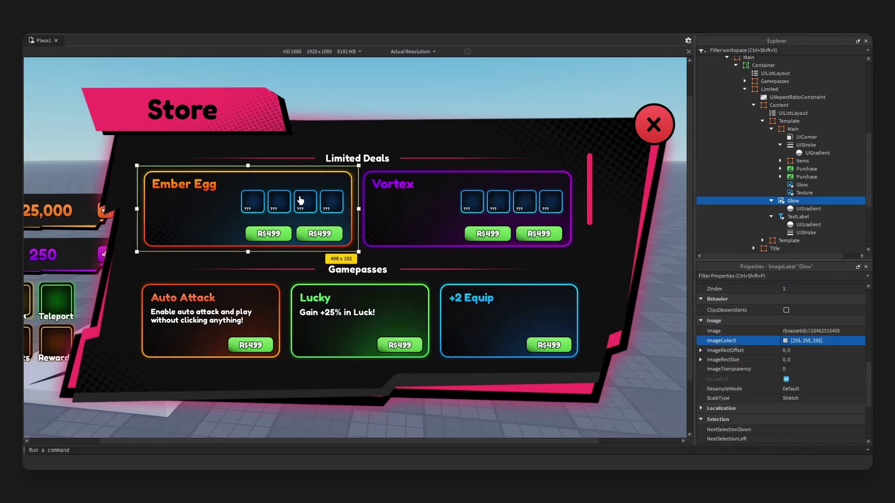
Step: Add a copy of the title's gradient to the Ember Egg card's inner Glow and set its ImageColor3 to white (255, 255, 255)
click(229, 232)
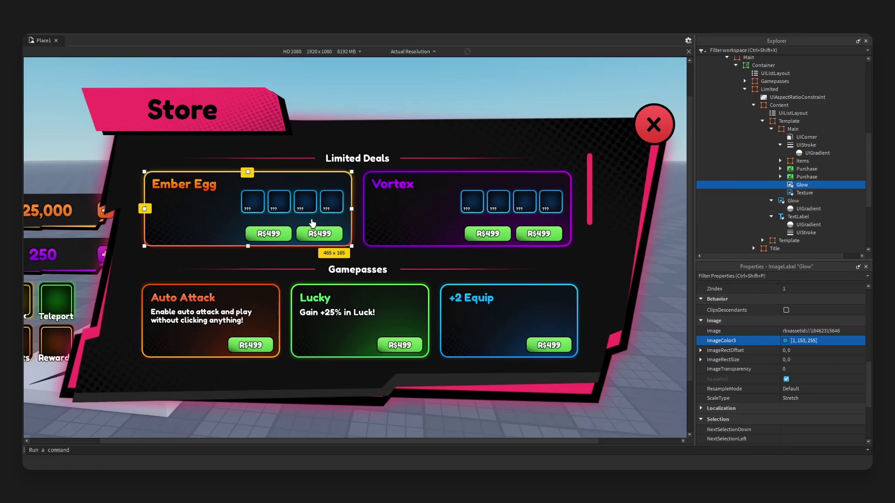
click(771, 201)
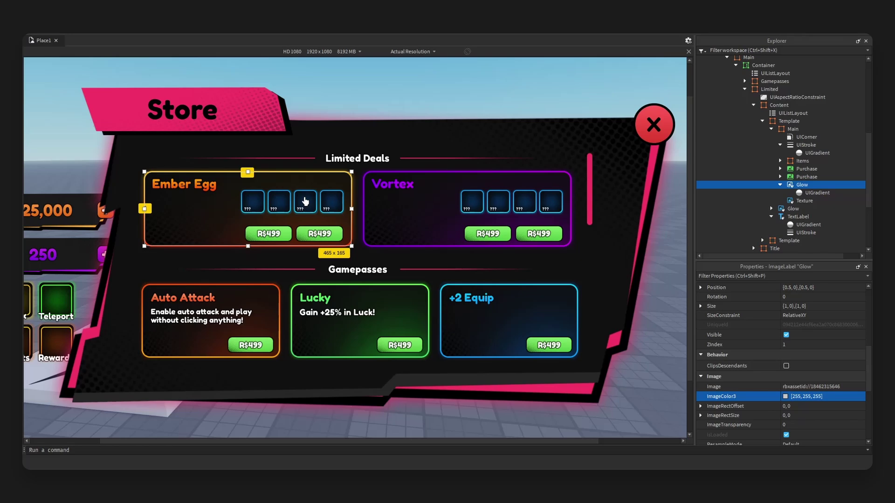
Step: Delete three of the four item slot templates in the Ember Egg card and expand the remaining one
click(251, 203)
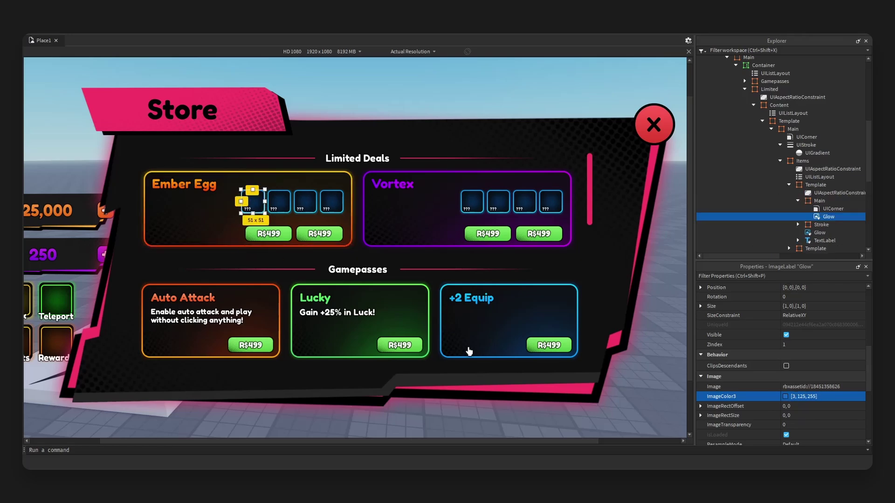
click(798, 201)
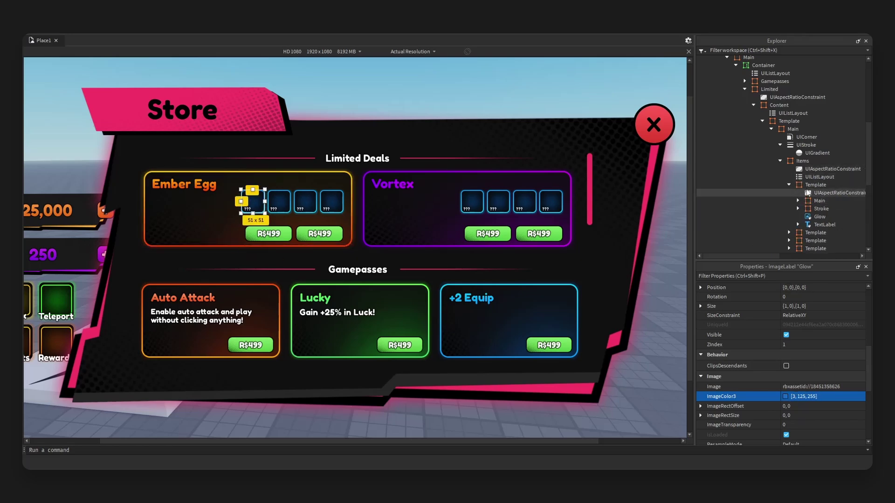
click(804, 186)
click(789, 185)
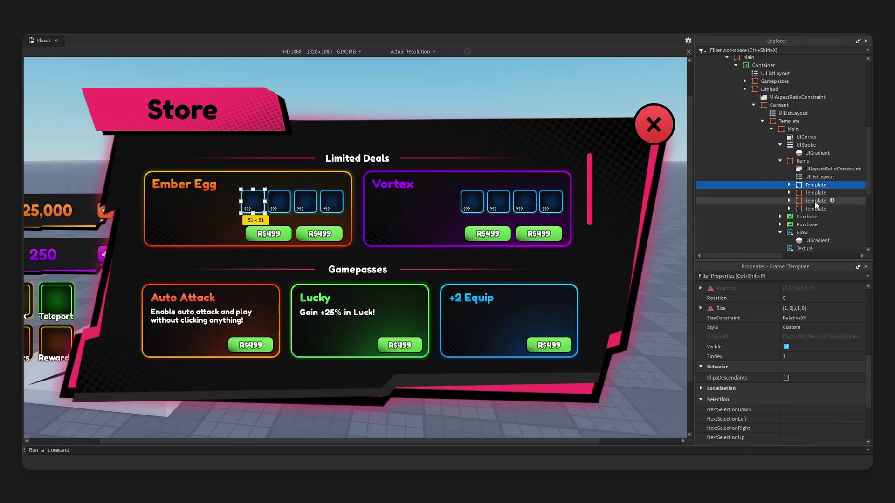
shift+click(815, 202)
key(Delete)
click(811, 185)
click(790, 185)
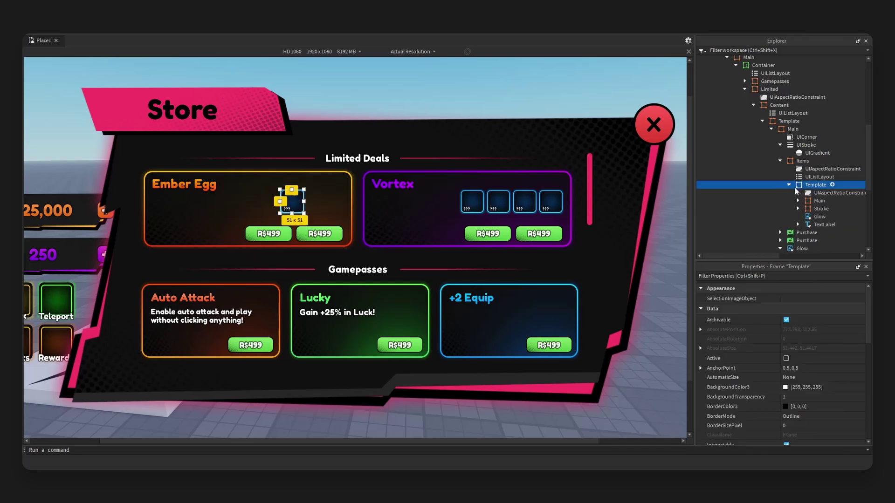
Step: Replace the UIGradient in the remaining item slot's UIStroke with a copy of the Ember Egg card's Glow gradient
scroll(795, 191, down, 3)
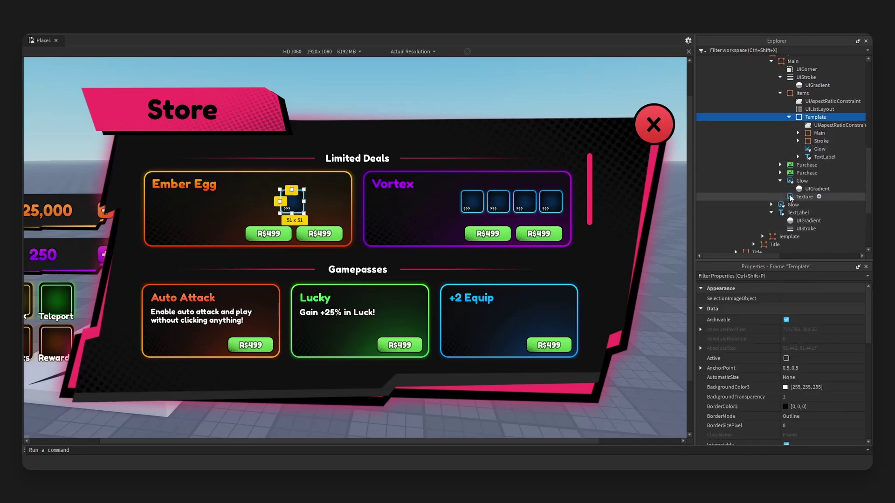
click(813, 189)
click(798, 141)
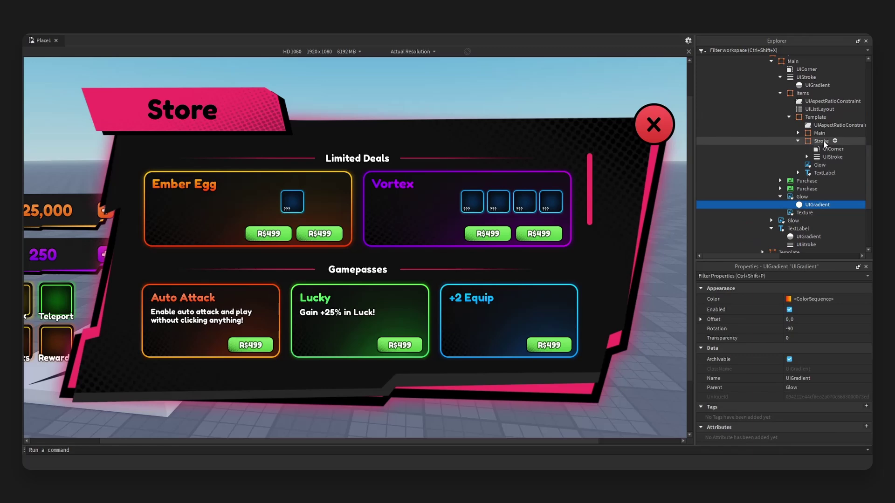
click(806, 157)
click(831, 165)
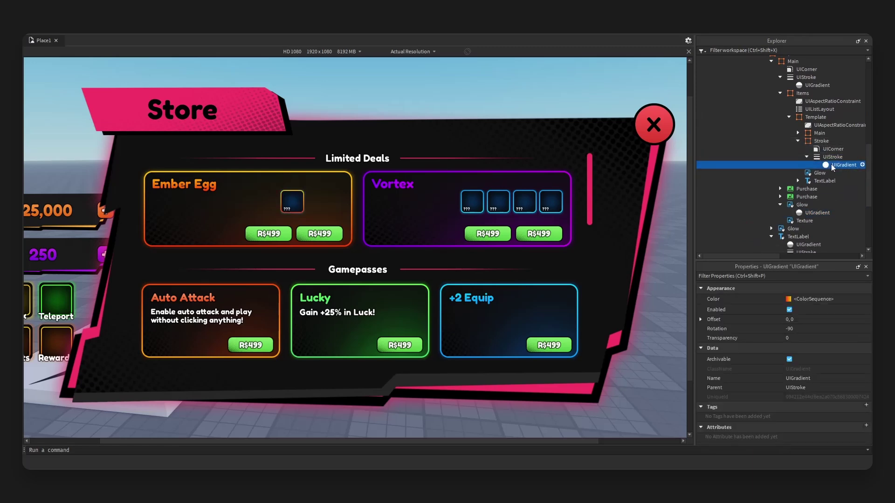
Step: Add the orange gradient to the item slot's outer Glow and set its ImageColor3 to white (255, 255, 255)
double_click(819, 172)
scroll(811, 397, down, 8)
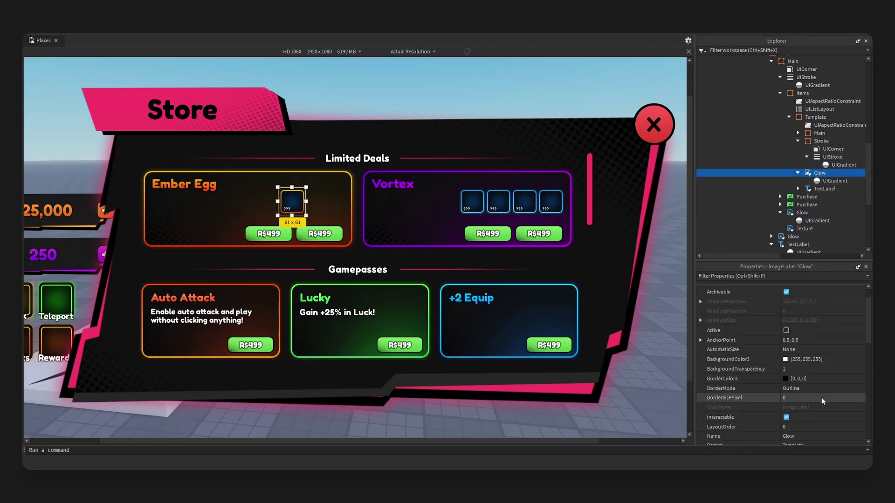
click(785, 313)
click(372, 294)
click(507, 323)
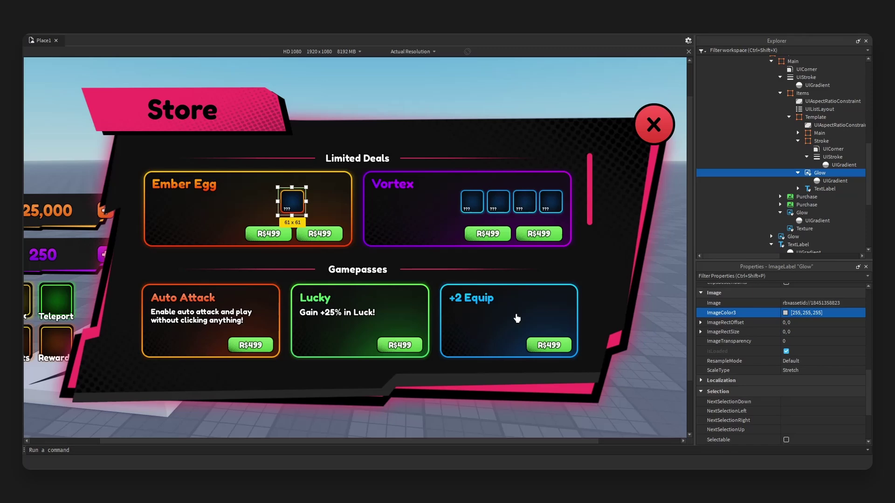
Step: Set the ImageColor3 of the Glow inside the item slot's Main frame to the orange-red #ff4102, sampled from the screen
click(805, 157)
click(798, 141)
click(798, 133)
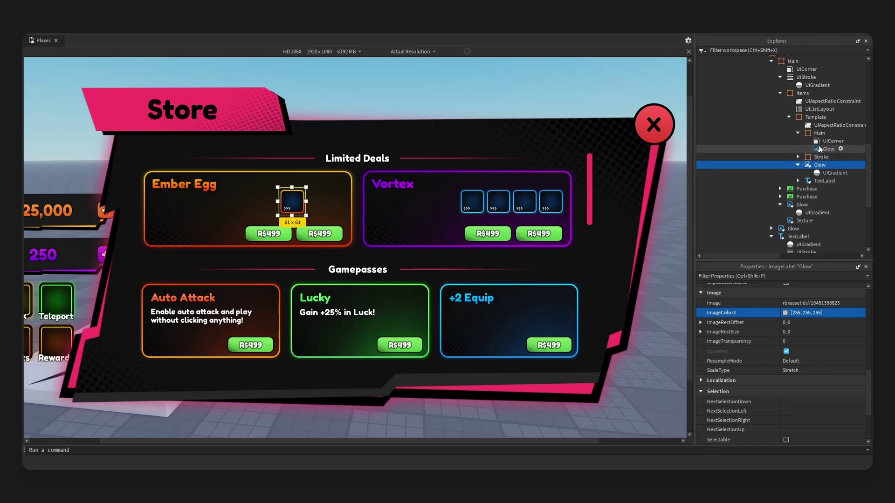
click(829, 148)
click(785, 313)
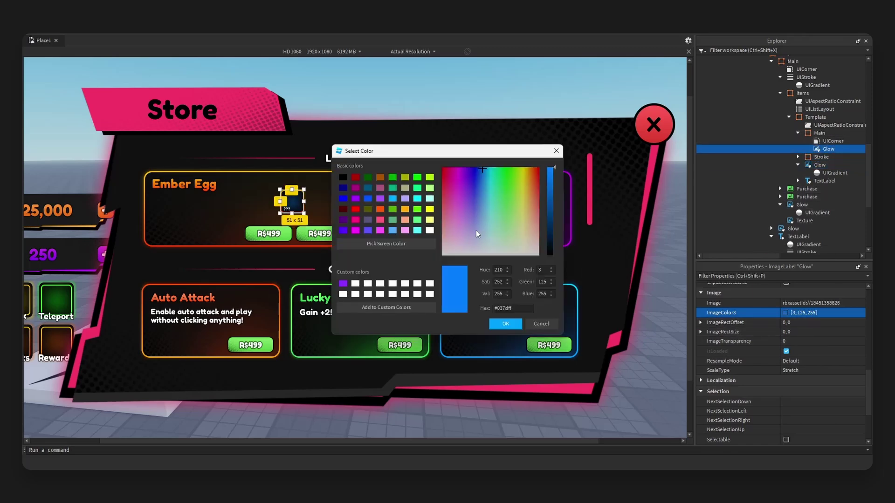
click(407, 245)
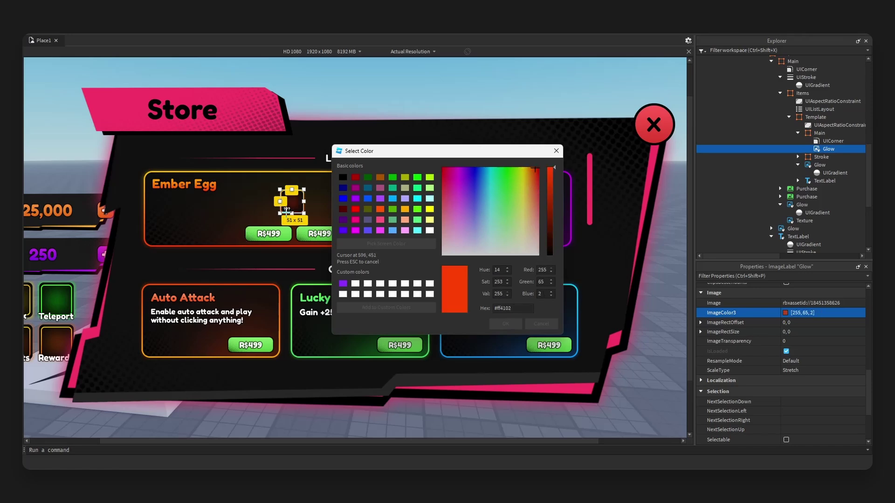
click(286, 212)
click(513, 324)
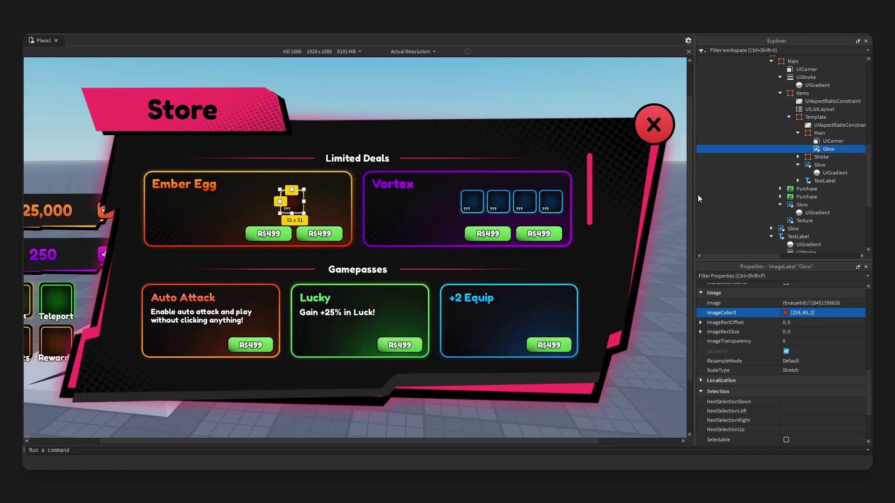
Step: Duplicate the recolored item slot template three times to fill the Ember Egg card, and clear the selection
click(811, 132)
click(815, 117)
click(788, 117)
key(ctrl+d)
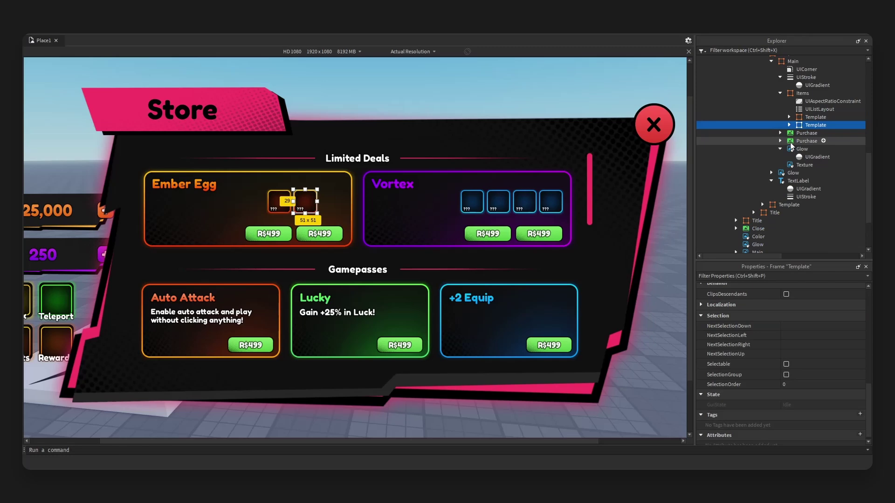
key(ctrl+d)
key(ctrl+d)
click(422, 102)
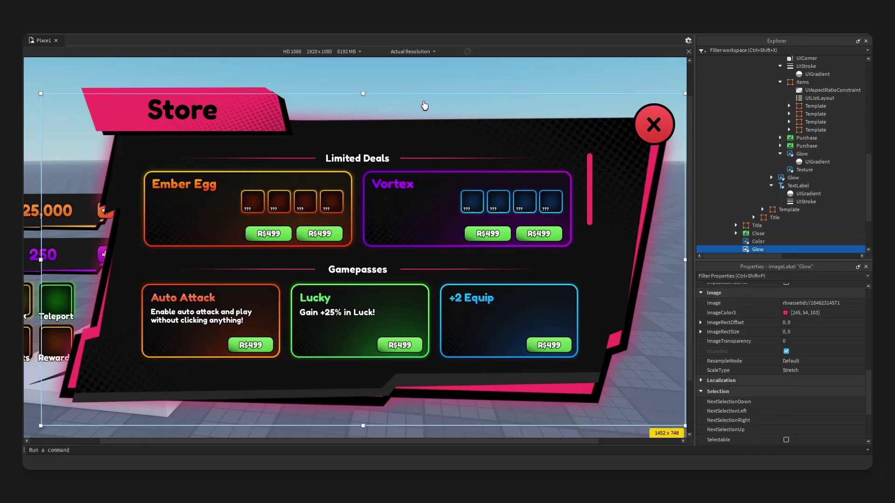
click(443, 72)
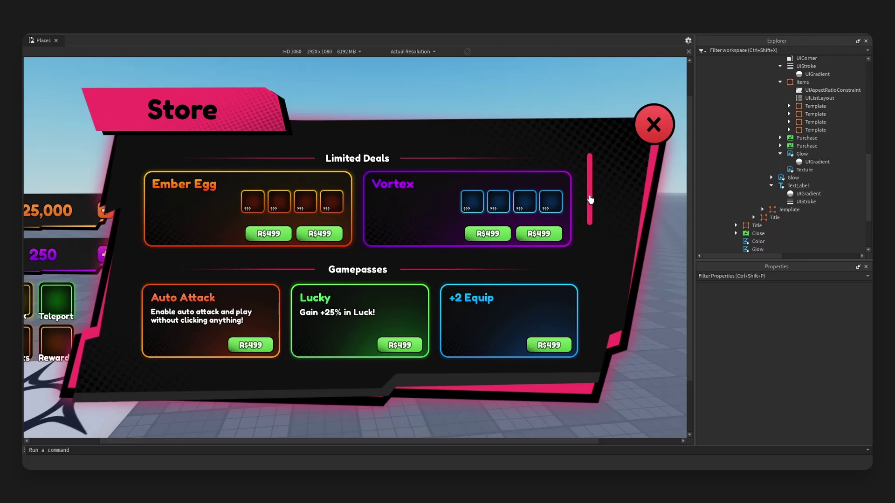
Step: Widen the Explorer to give the Store hierarchy more room
drag(590, 209, 605, 197)
scroll(834, 162, up, 2)
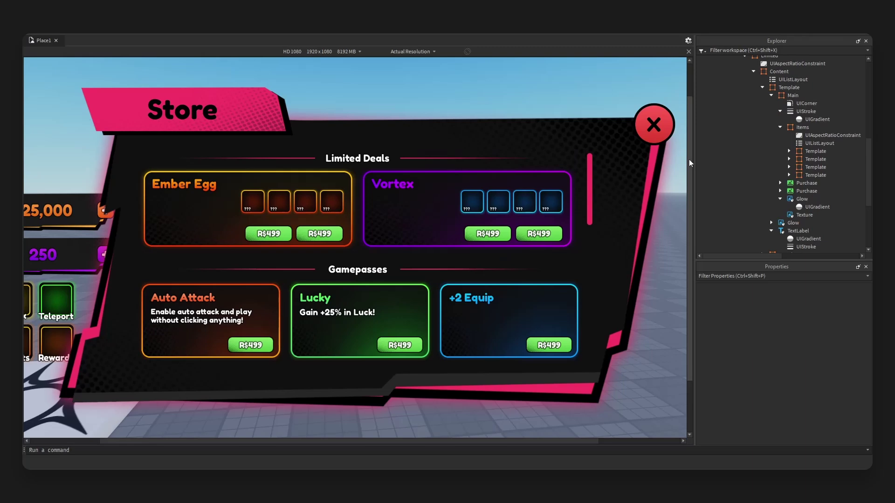
drag(691, 165, 679, 165)
scroll(733, 166, up, 3)
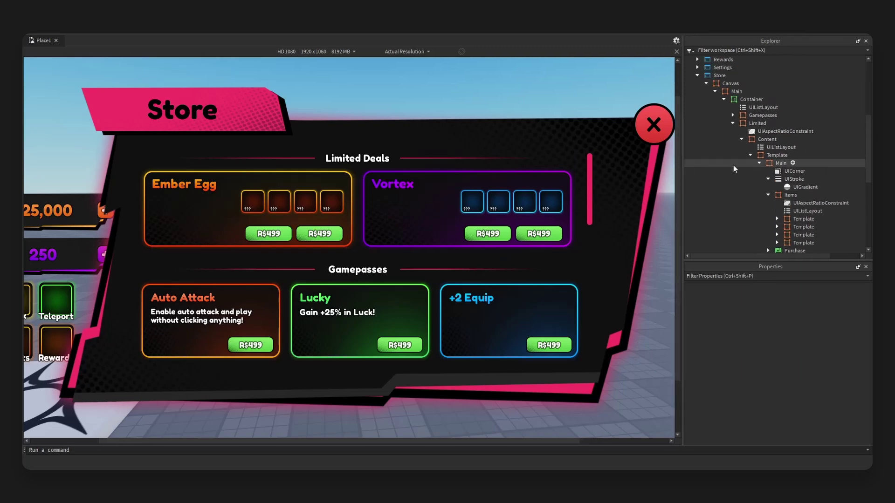
Step: Collapse the Ember Egg card's Main frame, the Content frame and the Limited section in the Store hierarchy
click(760, 139)
click(775, 164)
click(759, 163)
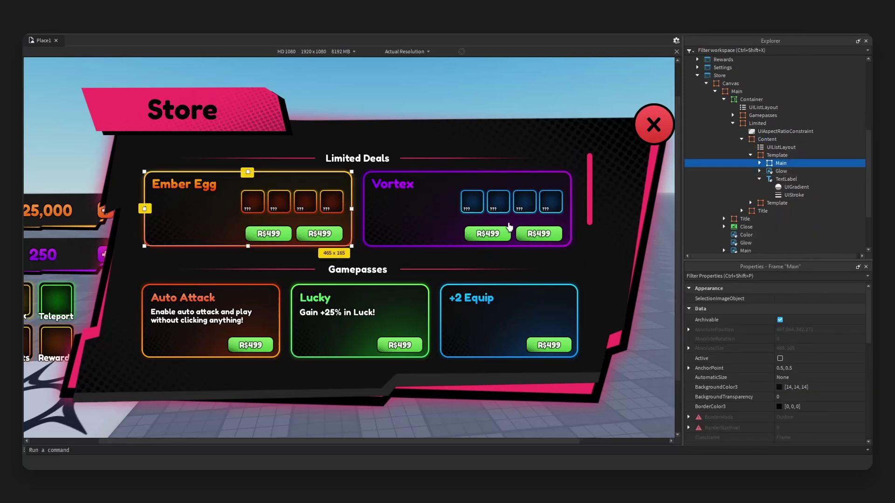
click(405, 233)
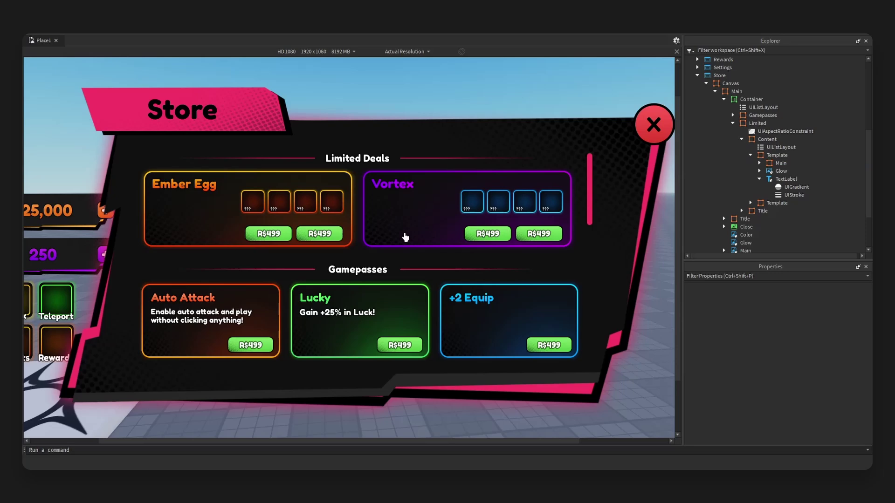
click(775, 156)
click(757, 139)
click(740, 139)
click(732, 123)
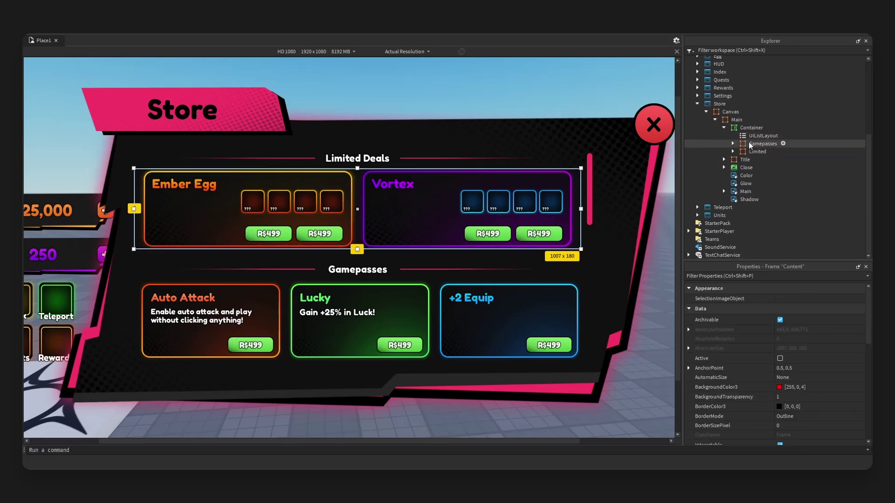
Step: Duplicate the Gamepasses section in the Store container
click(750, 143)
click(750, 152)
click(753, 144)
scroll(545, 209, down, 4)
key(ctrl+d)
scroll(497, 260, down, 3)
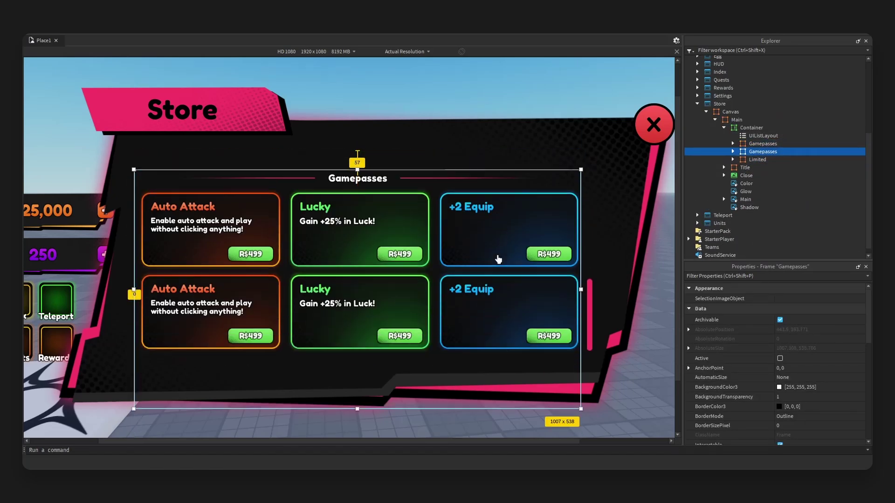
Step: Try to narrow the Glow of the Lucky card in the duplicated Gamepasses section, and undo the resize
scroll(499, 258, up, 1)
click(409, 265)
click(423, 280)
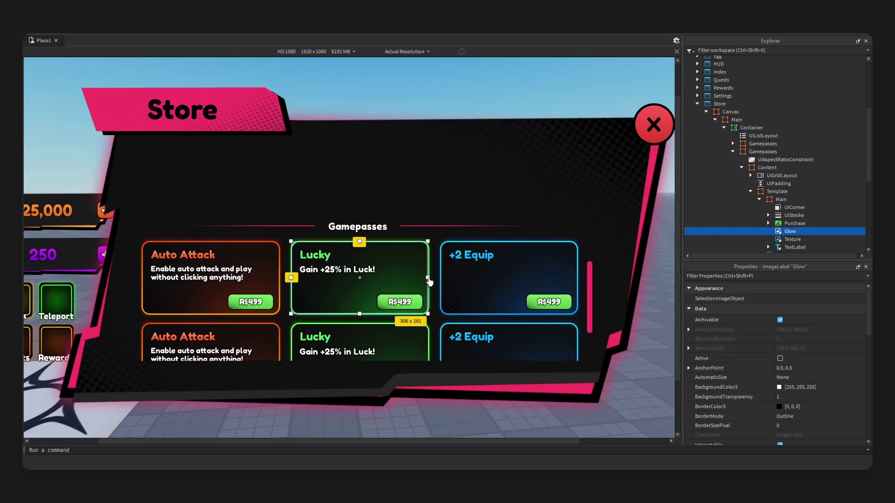
drag(429, 280, 407, 281)
key(ctrl+z)
scroll(435, 253, up, 2)
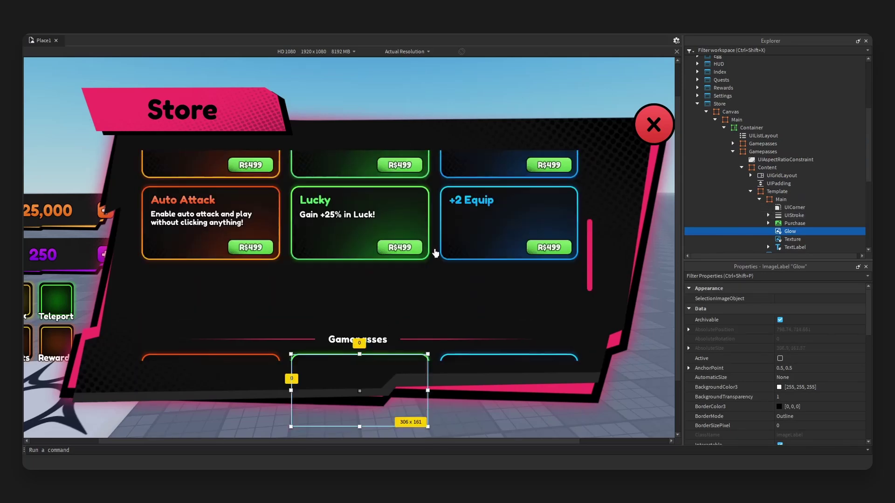
Step: Try to narrow the duplicated Lucky card's Main frame, undo it, and select its outer Glow along with it
scroll(436, 253, down, 3)
scroll(436, 254, down, 2)
double_click(764, 199)
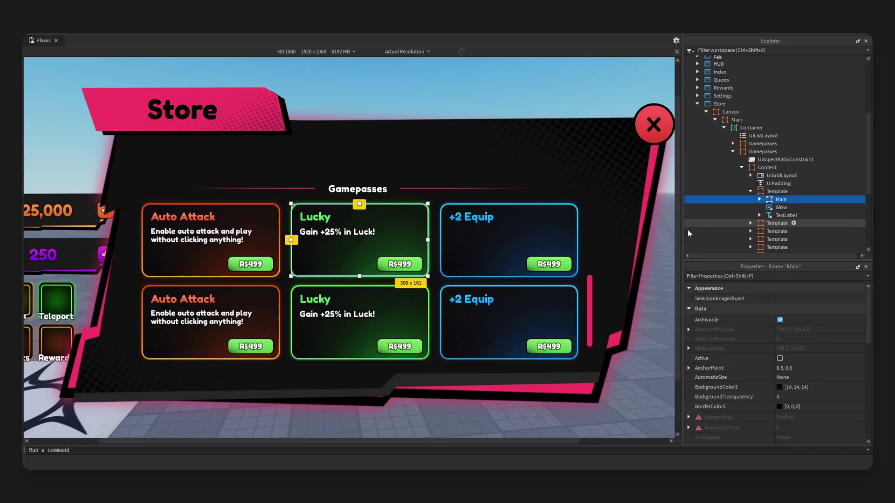
drag(428, 242, 385, 245)
key(ctrl+z)
ctrl+click(772, 208)
scroll(456, 283, down, 3)
key(ctrl+z)
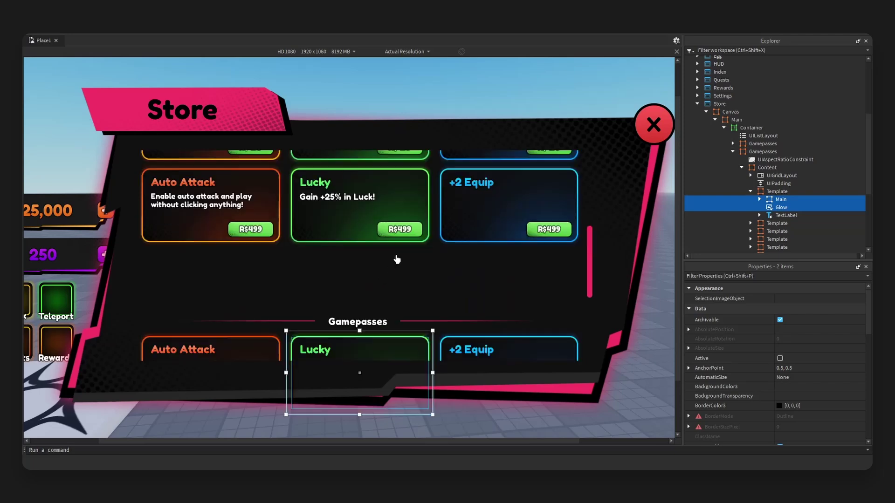
scroll(397, 320, down, 4)
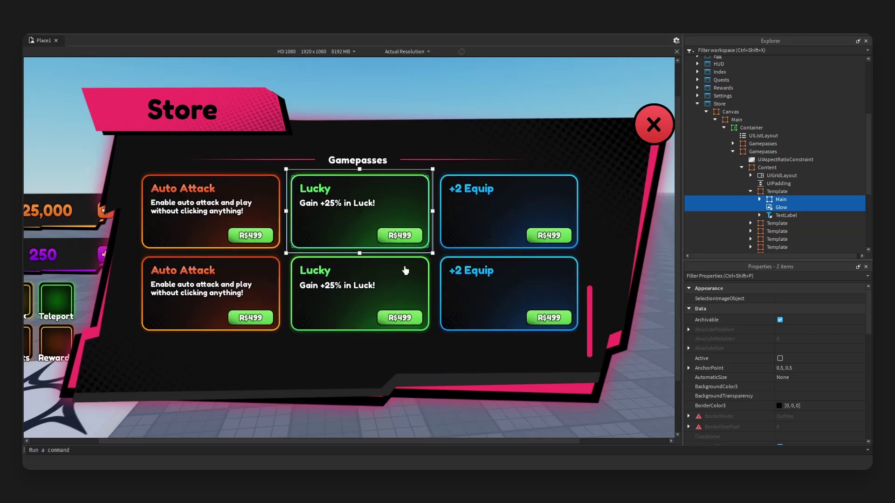
Step: Delete the duplicated Gamepasses section from the Store container
click(753, 151)
click(732, 152)
key(Delete)
Step: Disable the Store ScreenGui and enable the Settings ScreenGui
click(719, 103)
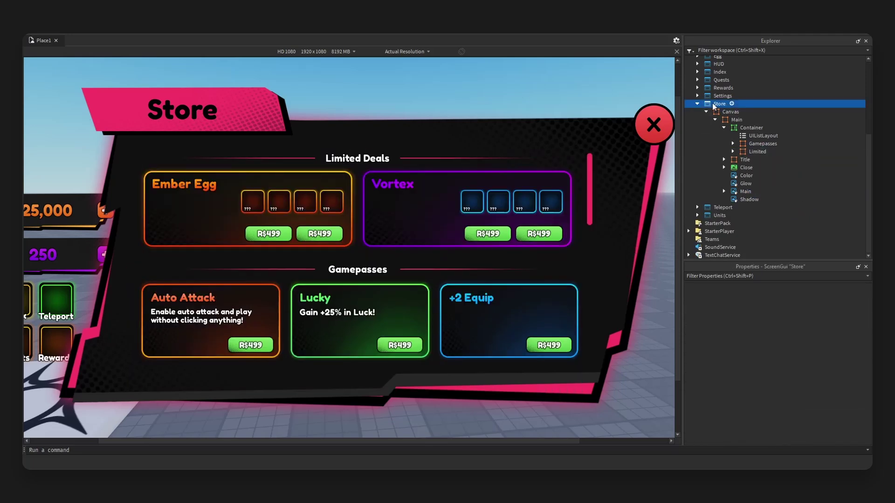
click(697, 103)
click(780, 396)
click(727, 191)
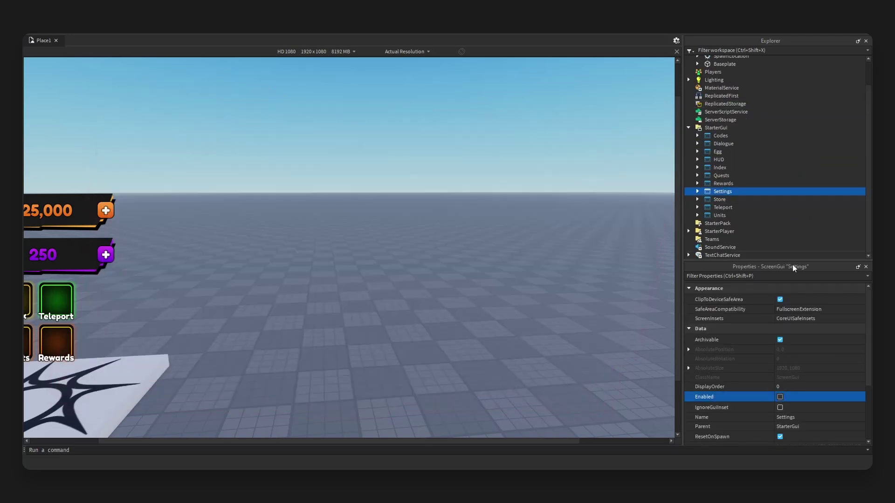
click(780, 396)
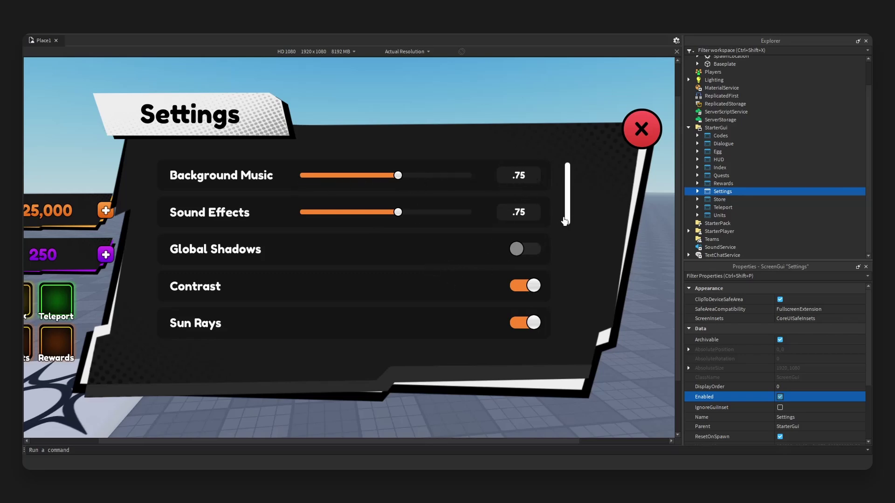
Step: Hide the Off frame of the Global Shadows toggle in the Settings list
mouse_move(564, 218)
mouse_down()
mouse_move(566, 234)
mouse_move(566, 216)
mouse_up()
click(697, 191)
click(727, 198)
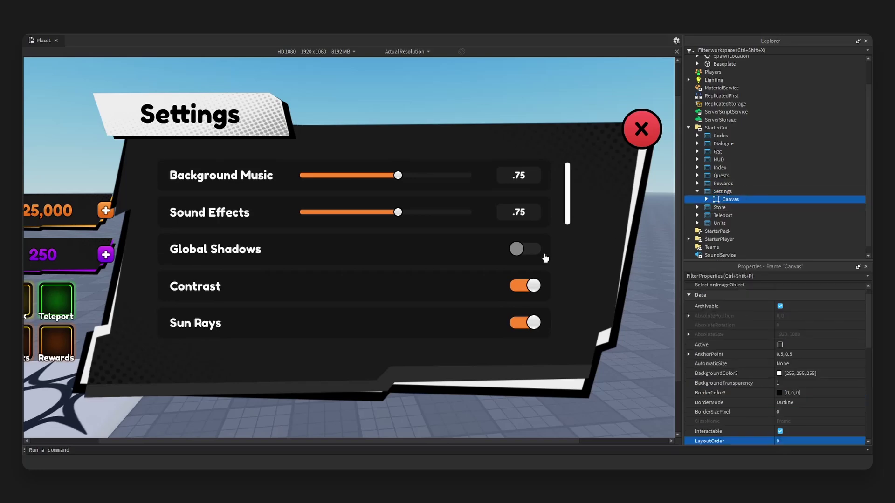
click(525, 249)
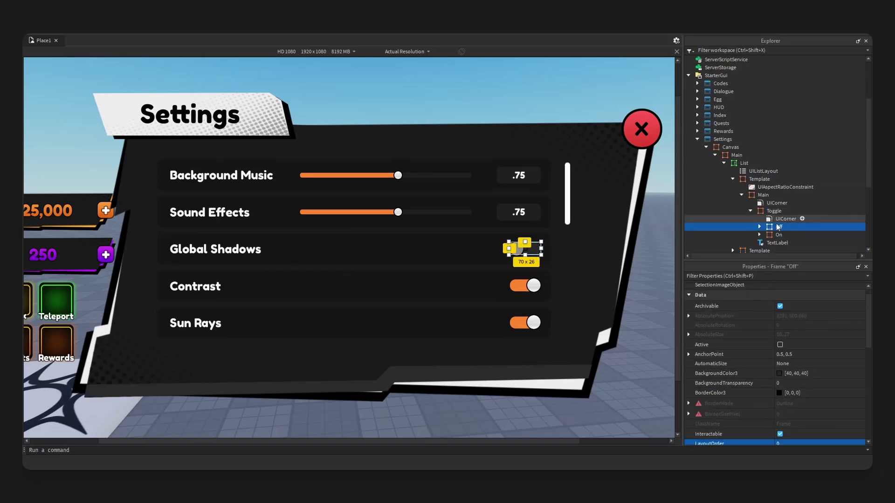
scroll(783, 340, down, 5)
click(779, 417)
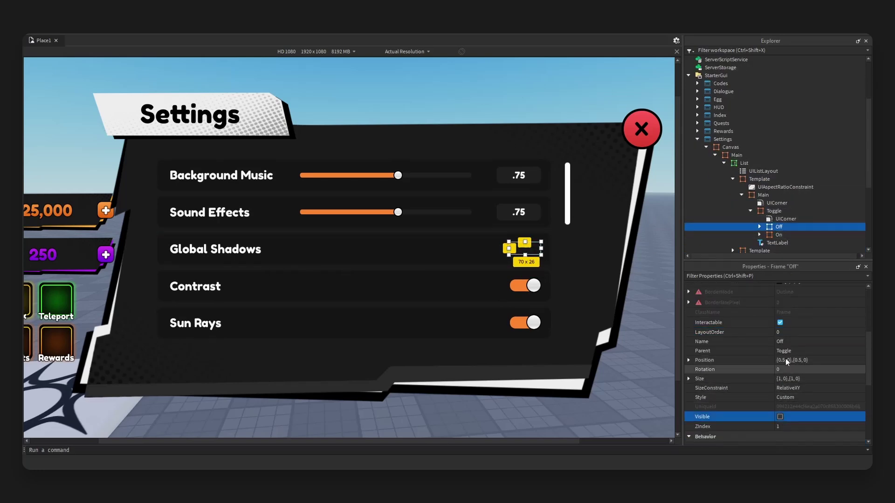
Step: Show the On frame of the Global Shadows toggle and check how the Settings list scrolls
click(778, 234)
click(779, 417)
scroll(538, 265, down, 3)
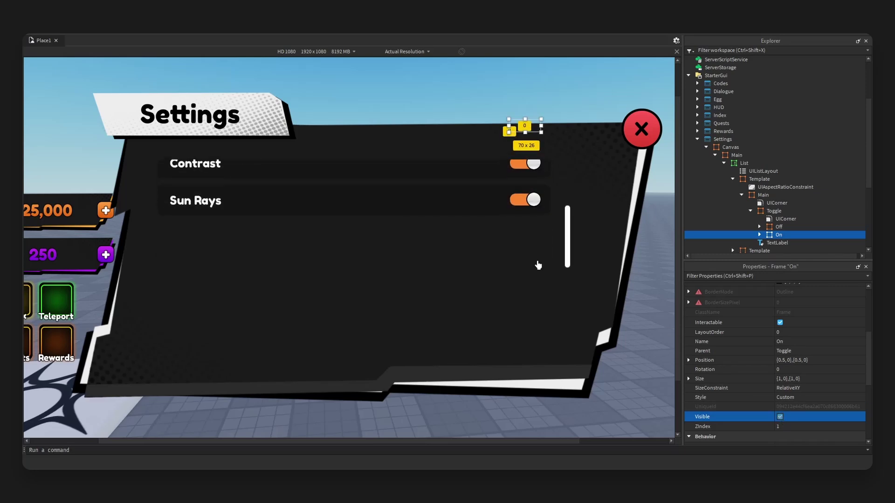
scroll(536, 289, up, 3)
Step: Switch the Global Shadows toggle to off by hiding its On frame and showing its Off frame
click(779, 417)
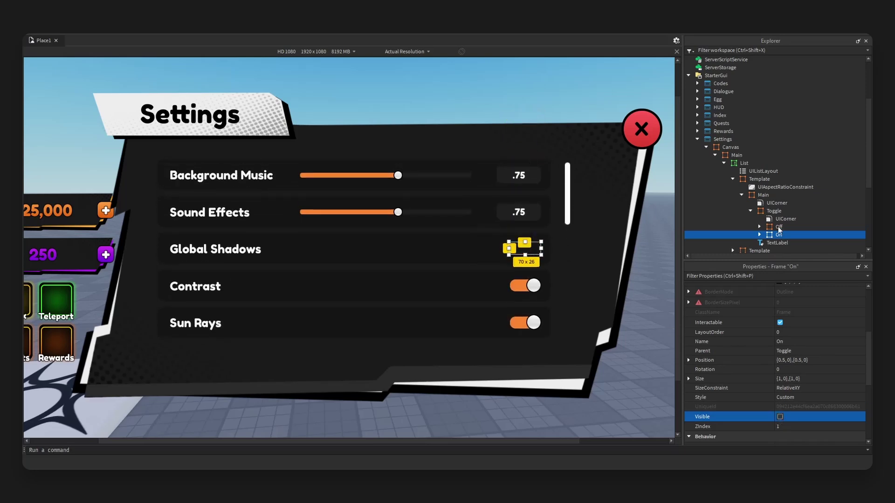
click(779, 227)
click(780, 416)
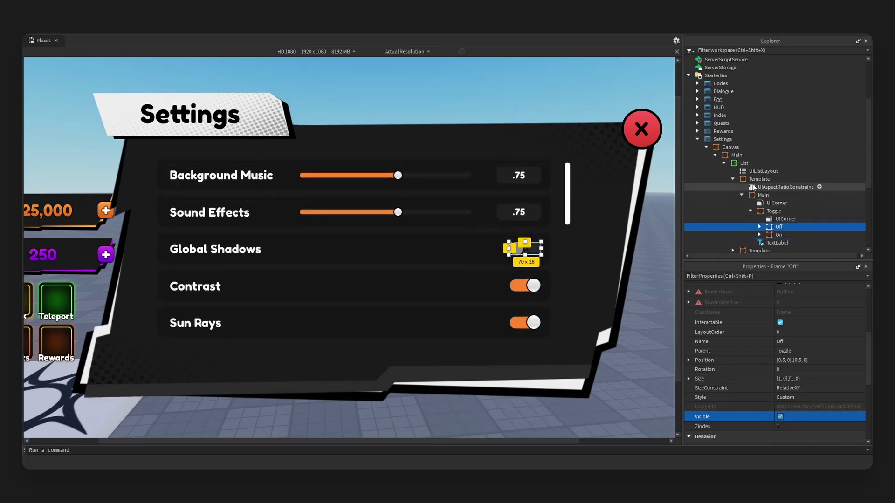
Step: Disable the Settings ScreenGui, enable the Rewards ScreenGui, and expand Rewards to select its Canvas
click(540, 271)
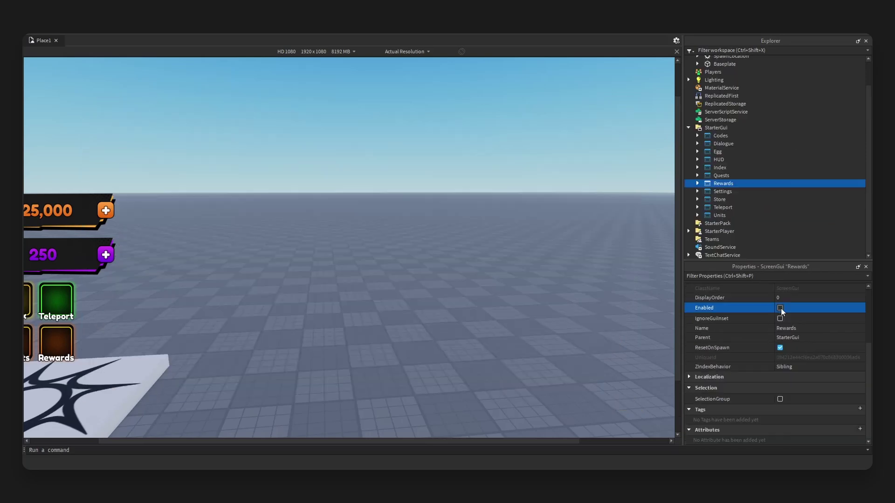
click(779, 308)
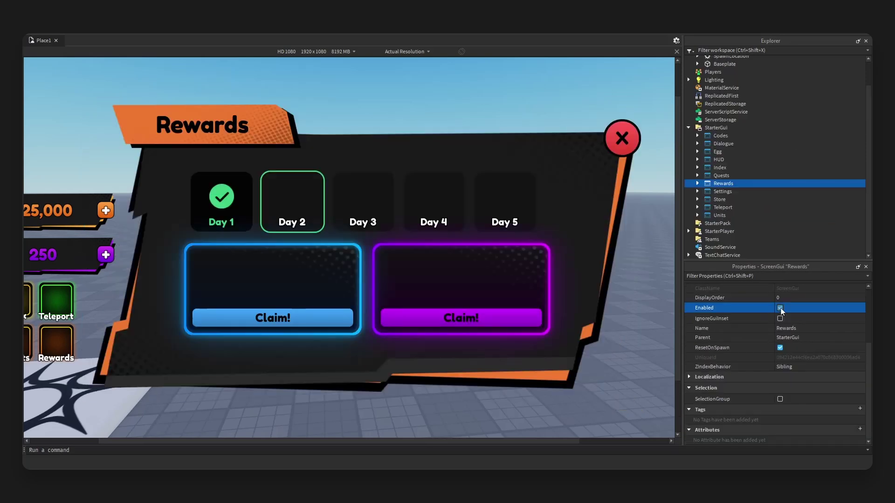
click(698, 184)
click(283, 276)
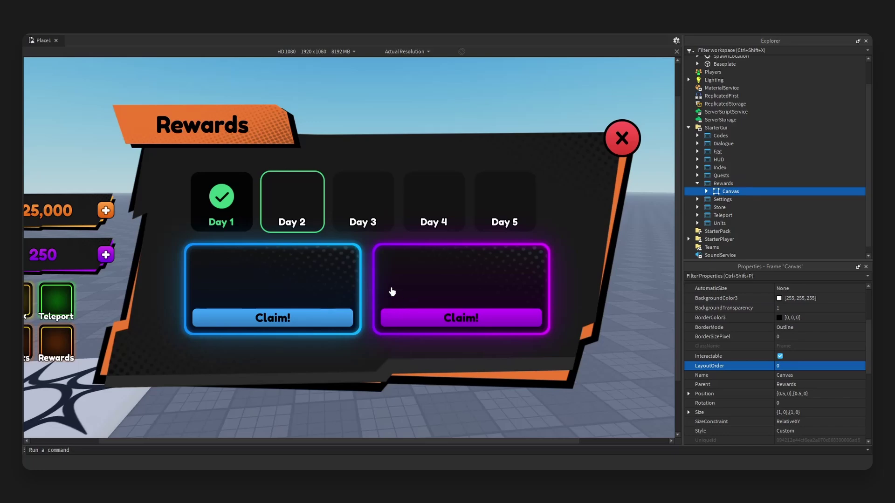
Step: Inspect the glow layers of the blue and purple Claim cards by selecting them on the Rewards canvas
click(304, 291)
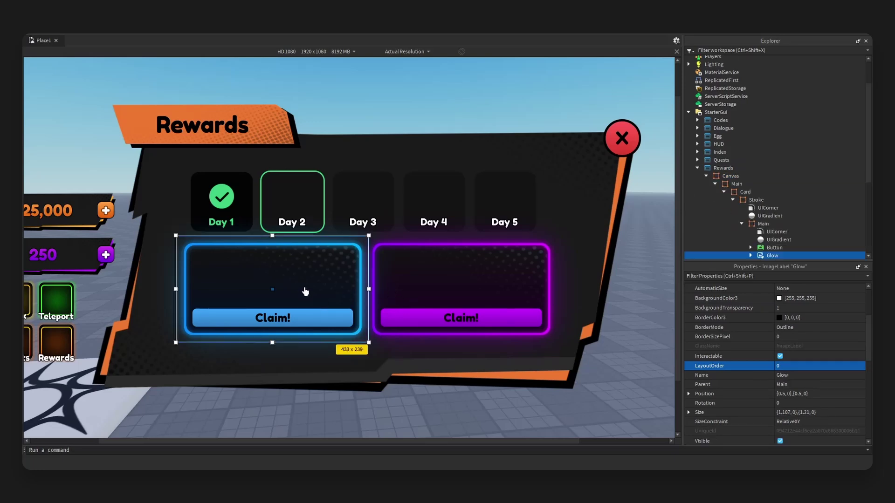
click(433, 292)
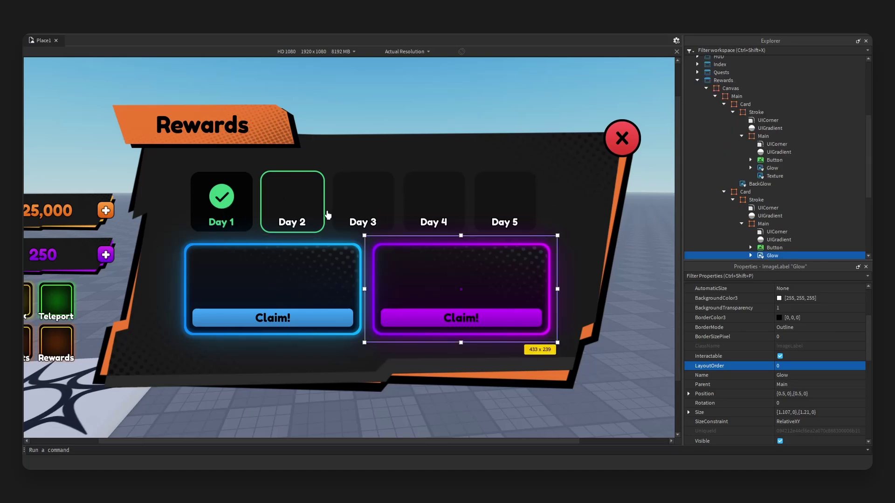
click(321, 219)
click(345, 223)
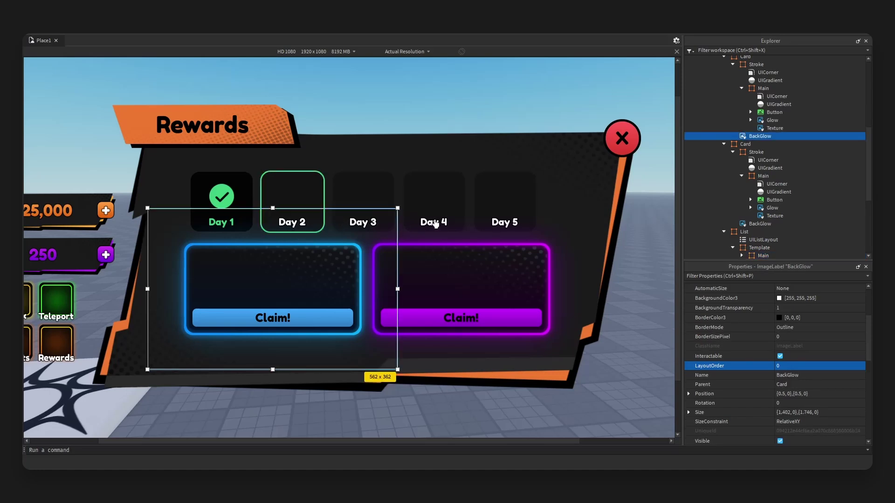
click(290, 289)
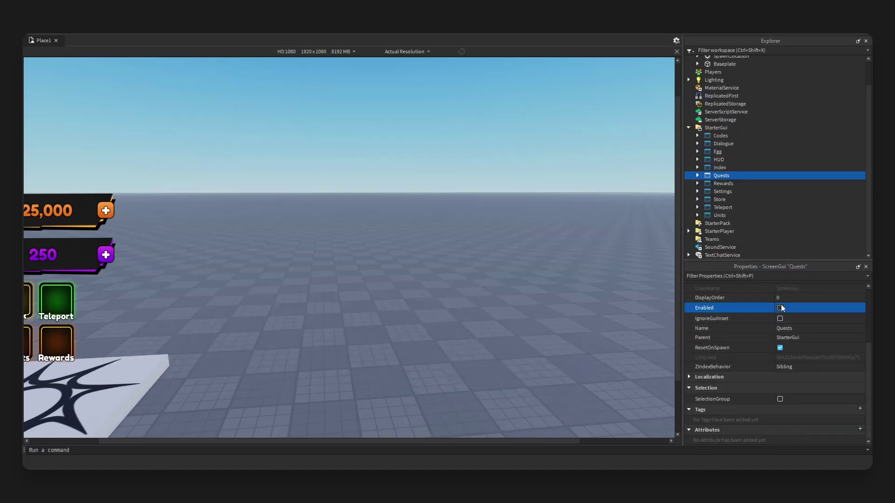
Step: Disable the Rewards ScreenGui, enable the Quests ScreenGui, and expand Quests to select its Canvas
click(780, 308)
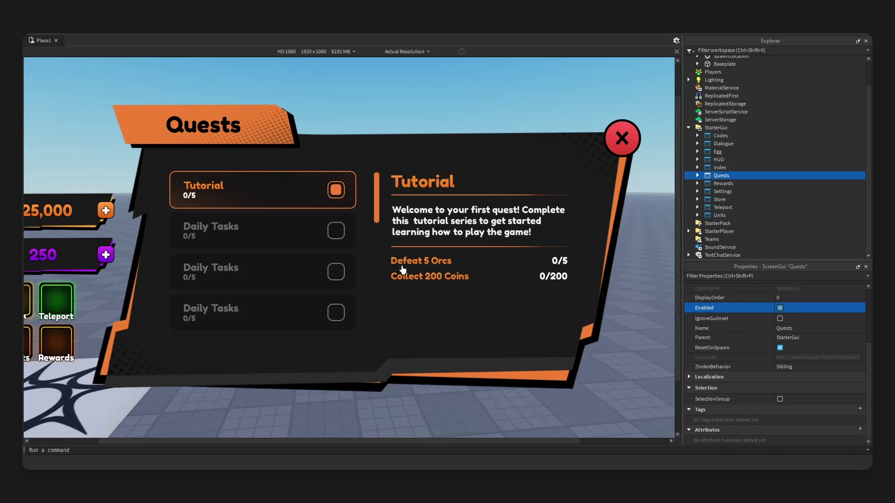
scroll(326, 241, down, 1)
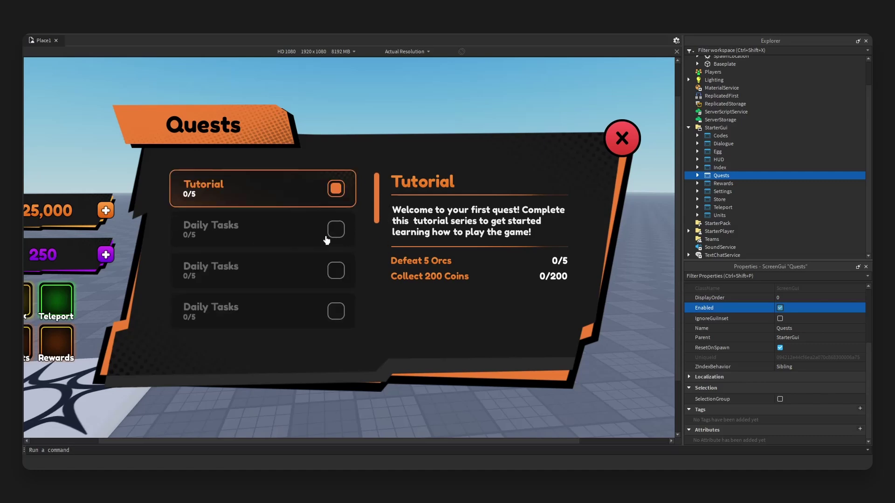
click(696, 176)
click(727, 185)
Step: Copy the Tutorial quest's Active frame into the Template of the first Daily Tasks entry
click(246, 223)
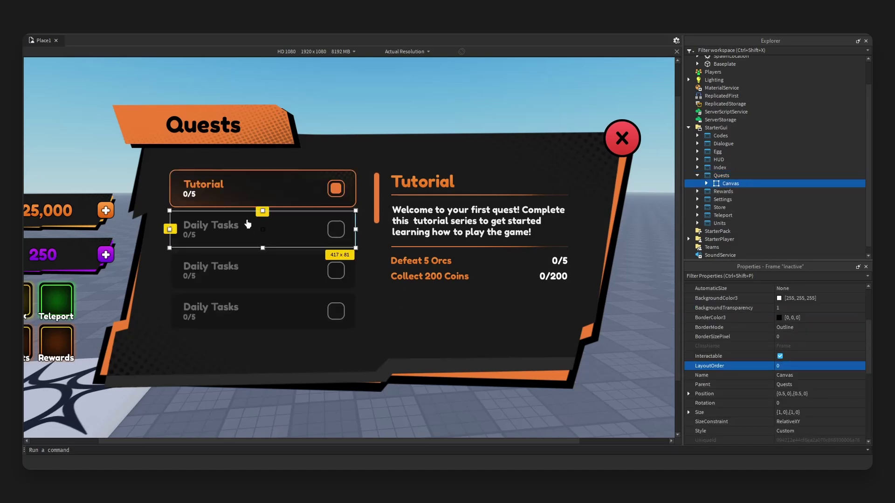
scroll(764, 201, down, 3)
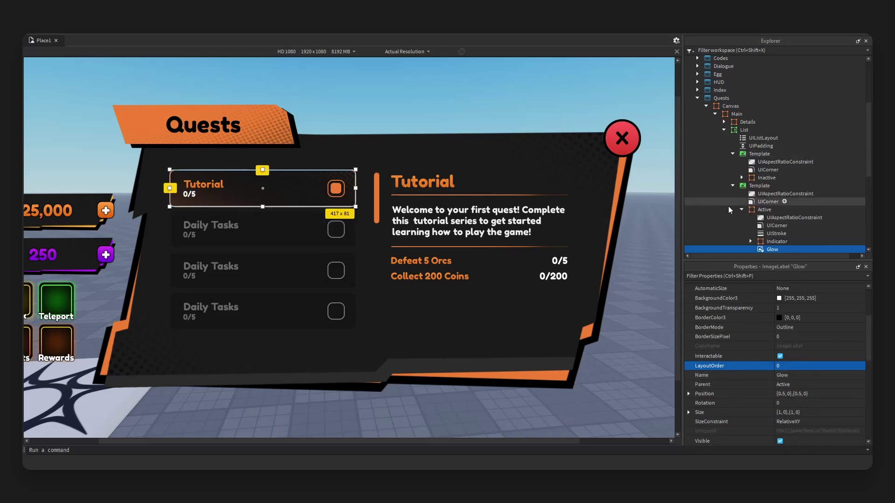
scroll(751, 225, down, 1)
click(740, 187)
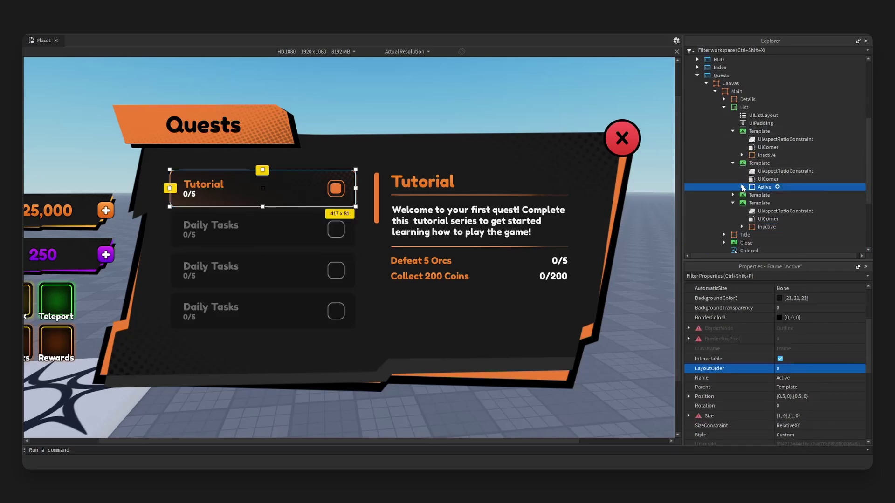
drag(739, 187, 759, 132)
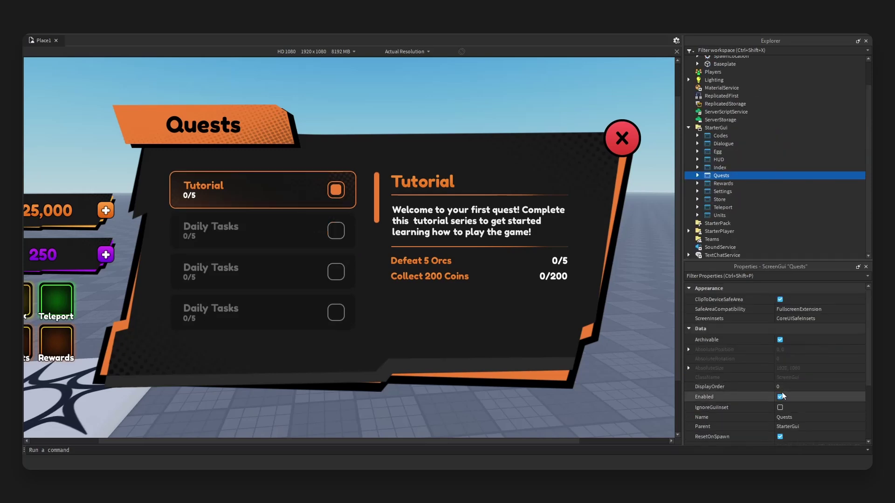
Step: Disable the Quests ScreenGui, enable the Index ScreenGui, and test scrolling its ??? location list
click(781, 395)
click(719, 167)
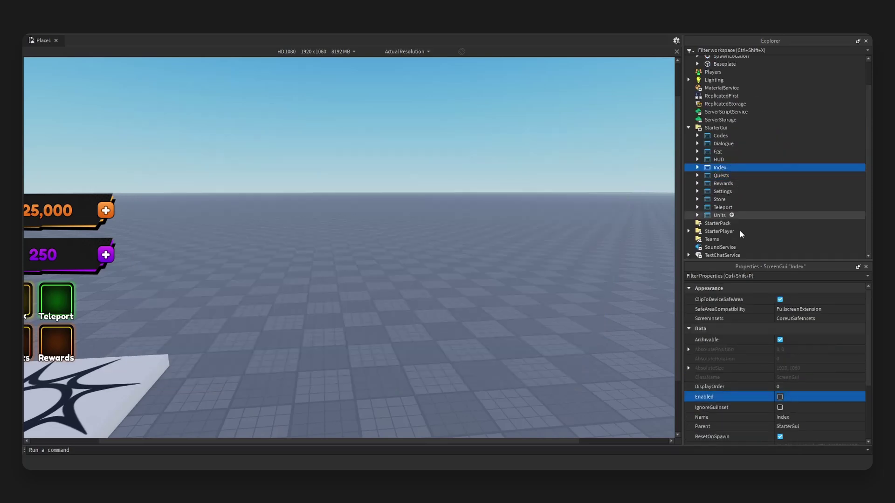
click(780, 397)
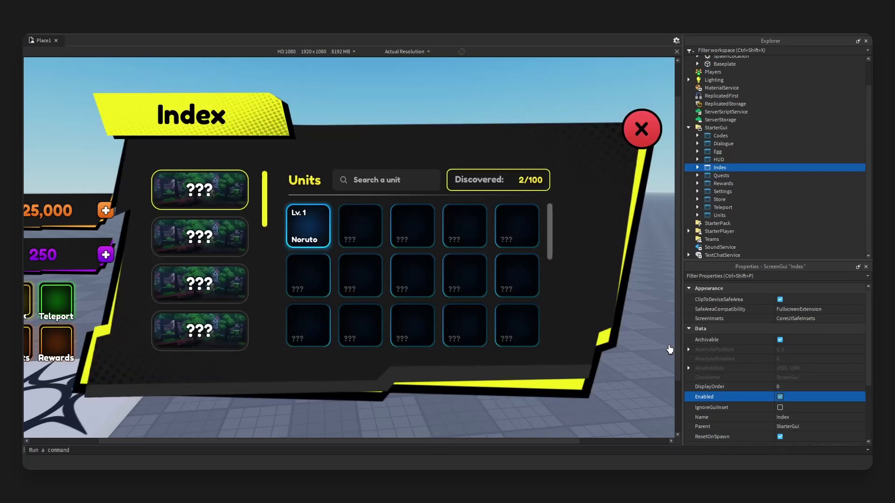
scroll(372, 251, down, 5)
scroll(441, 294, up, 5)
scroll(266, 217, down, 1)
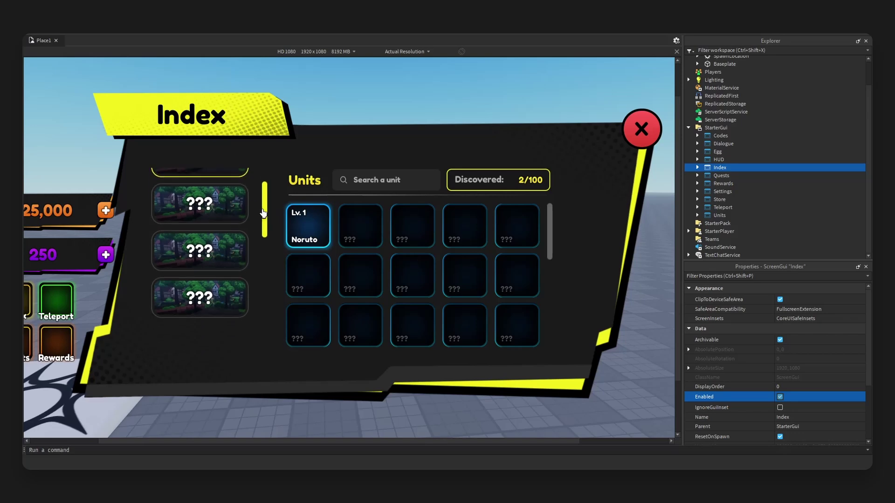
scroll(265, 203, up, 1)
scroll(233, 237, down, 2)
scroll(247, 253, up, 3)
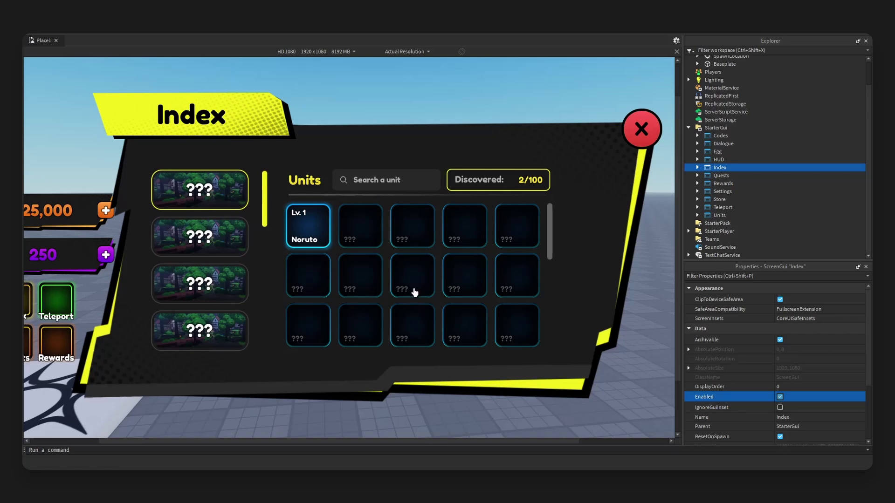
Step: Disable the Index ScreenGui, select the HUD, and bring its currency bars and menu icons fully into view
click(401, 52)
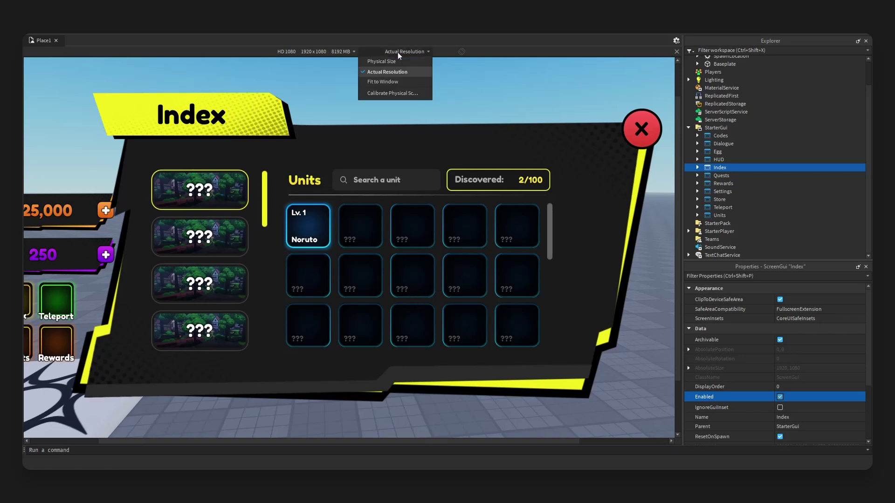
click(780, 396)
click(724, 160)
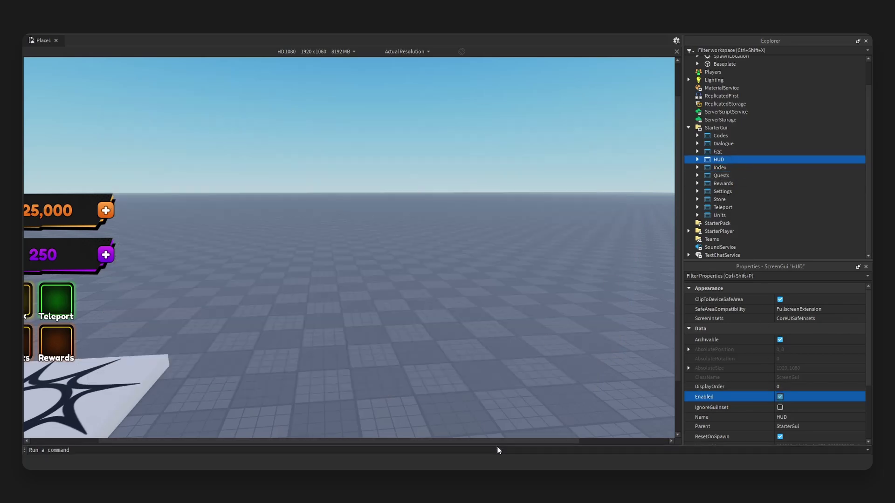
drag(497, 441, 429, 440)
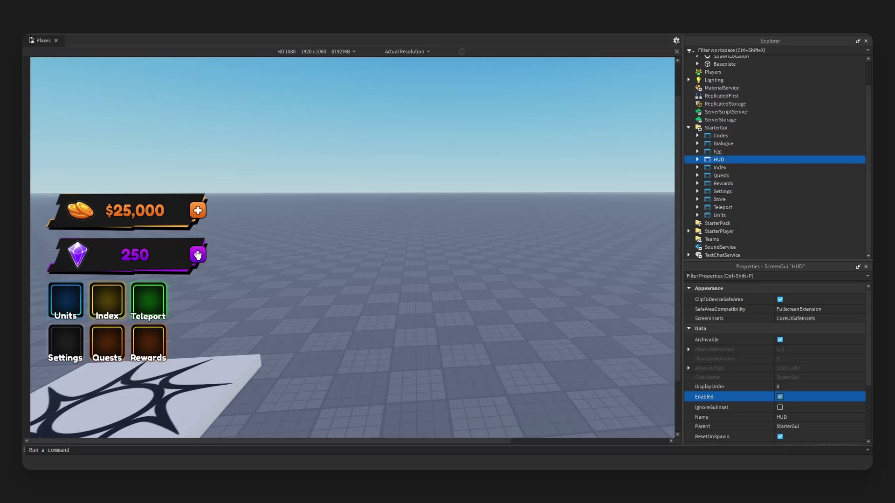
scroll(132, 297, down, 1)
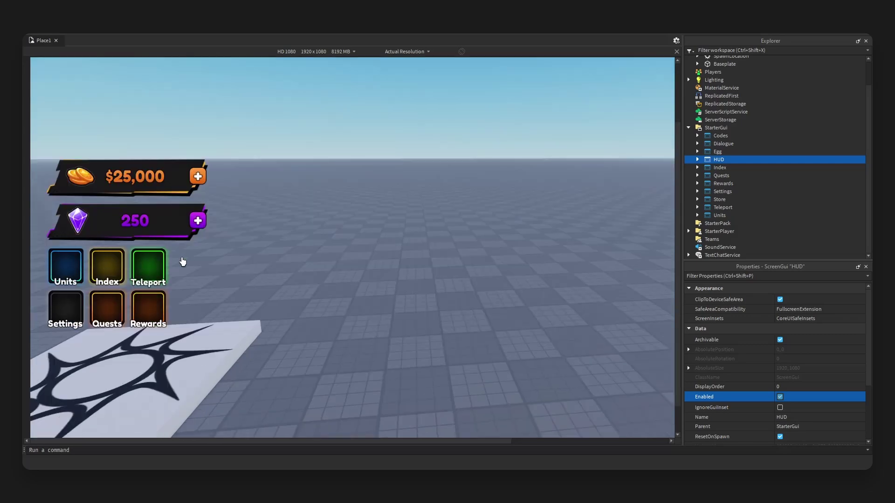
Step: Enable the Egg ScreenGui and center its unlock panel in the viewport
click(717, 151)
click(779, 397)
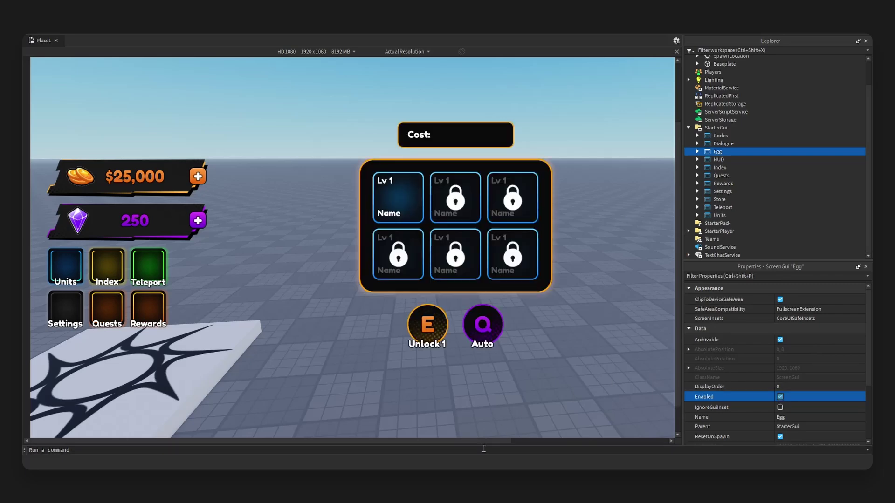
drag(483, 442, 540, 444)
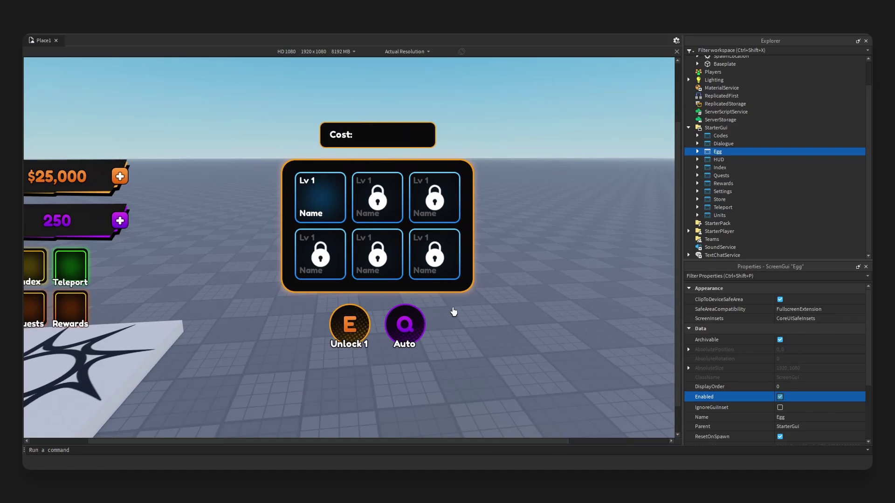
Step: Disable the Egg ScreenGui and enable the Dialogue ScreenGui, bringing its Tutorial box fully into view
click(731, 144)
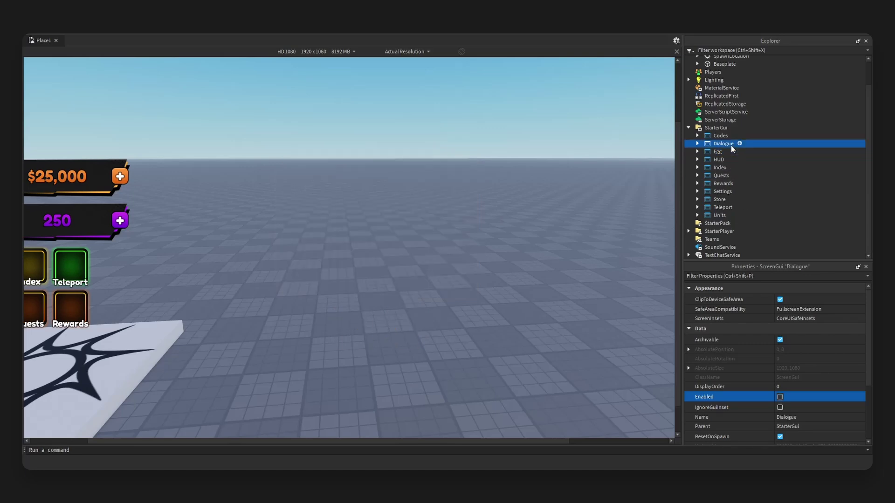
click(779, 397)
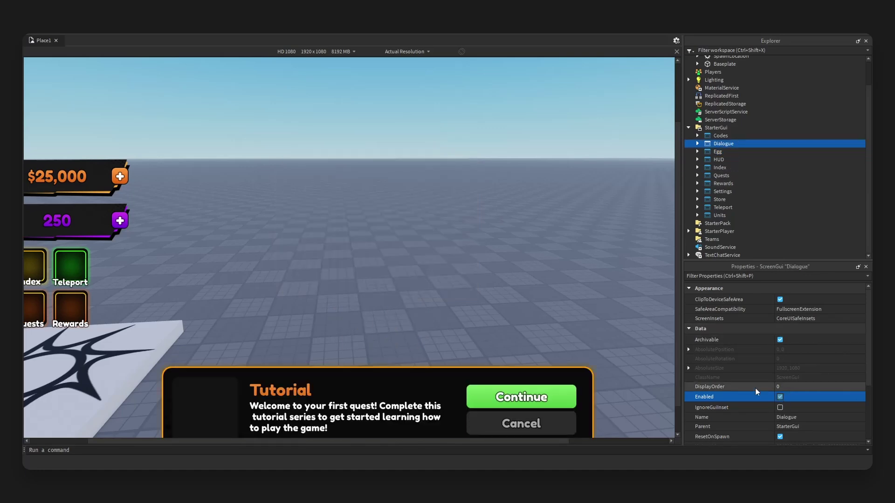
scroll(675, 308, down, 1)
scroll(676, 308, down, 2)
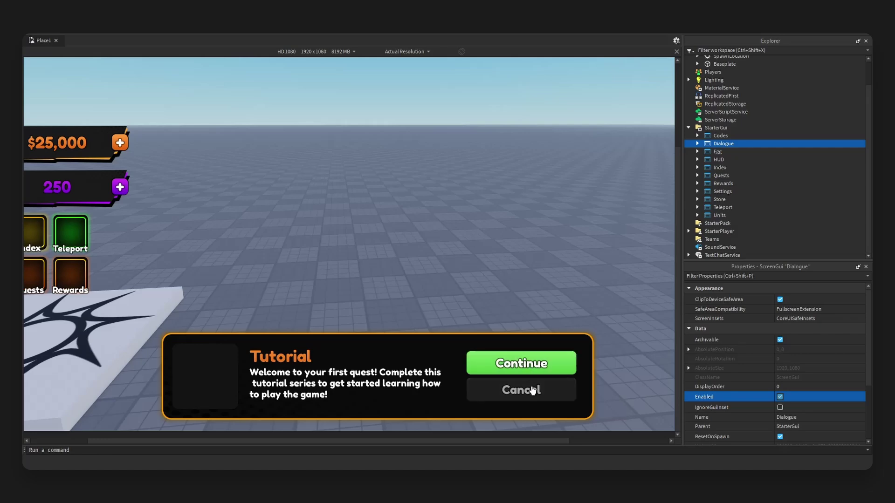
Step: Disable the Dialogue ScreenGui and enable the Codes ScreenGui, bringing its whole window into view
key(ctrl+z)
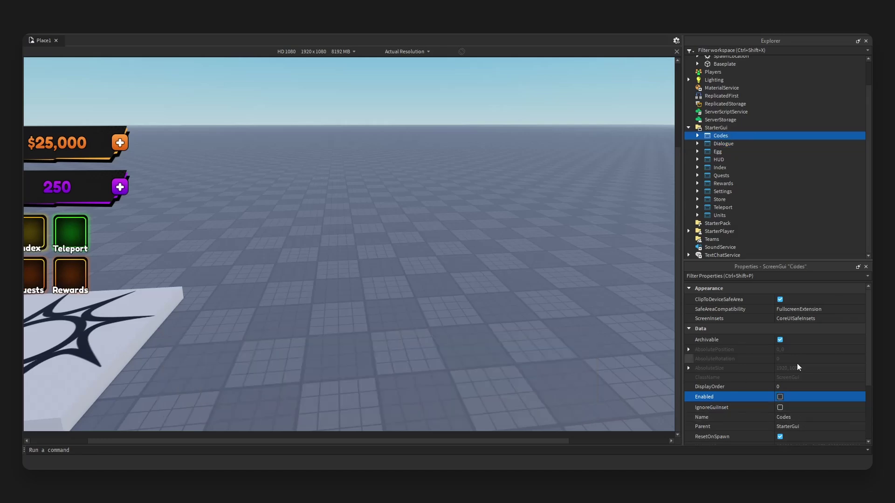
click(780, 397)
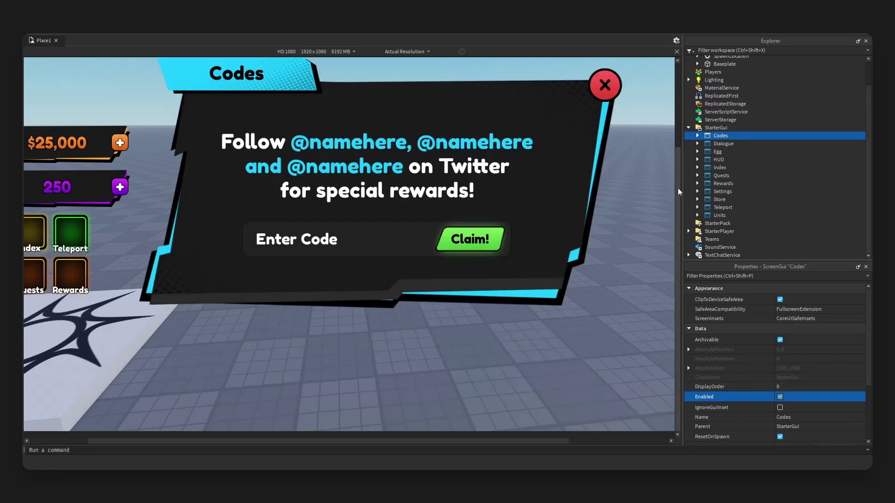
drag(678, 188, 675, 147)
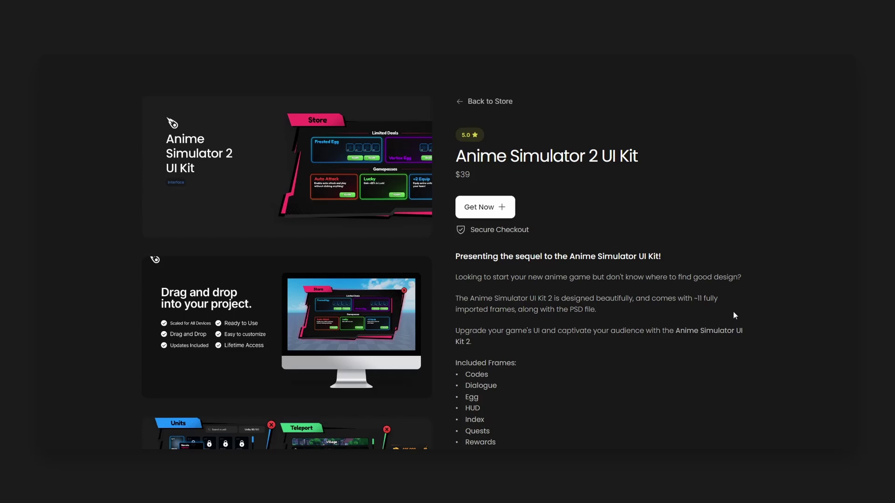
Step: Review the preview images, included frames and file types on the Anime Simulator 2 UI Kit product page
scroll(790, 292, down, 5)
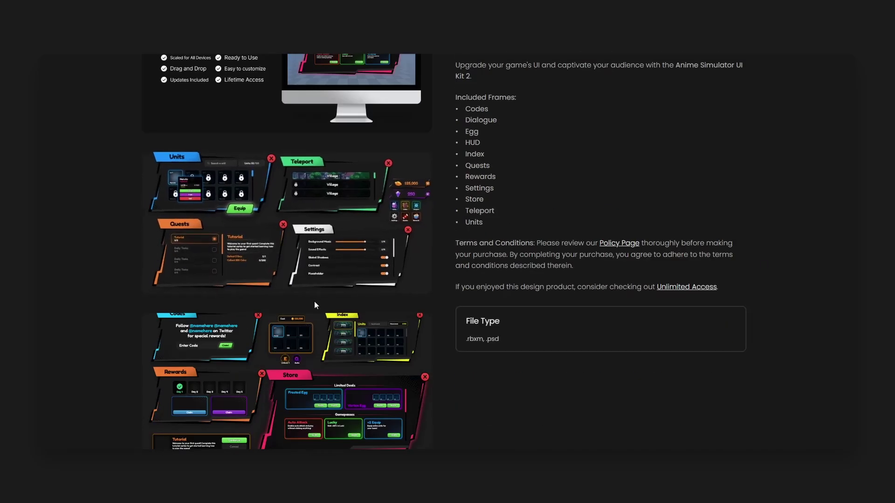
click(317, 334)
click(817, 243)
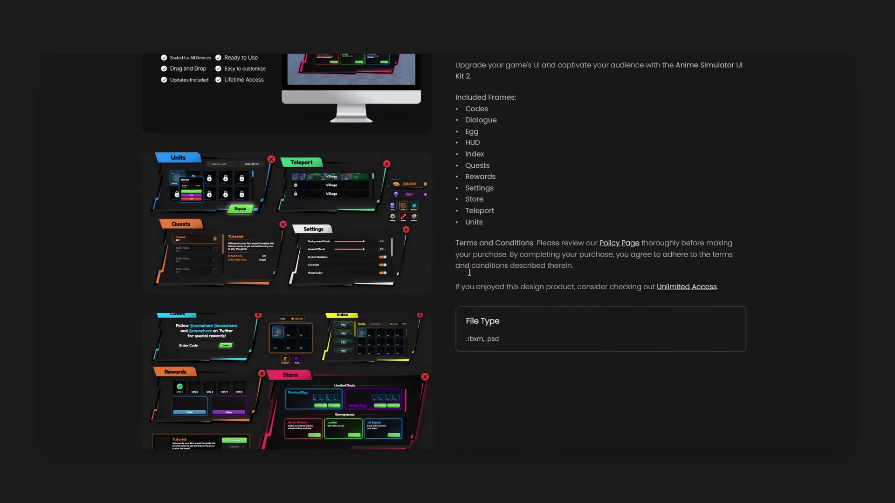
scroll(451, 290, up, 3)
scroll(451, 289, up, 3)
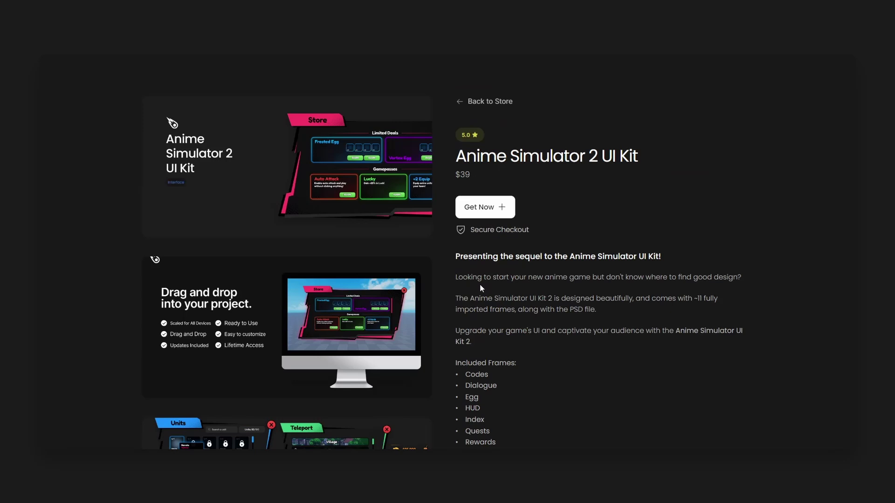